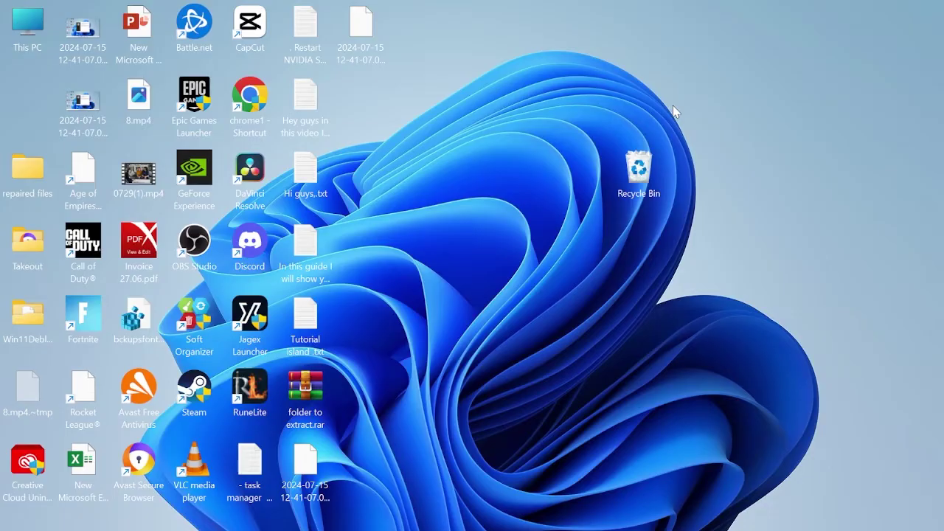
- Open Task Manager and show its Startup apps list
key("super")
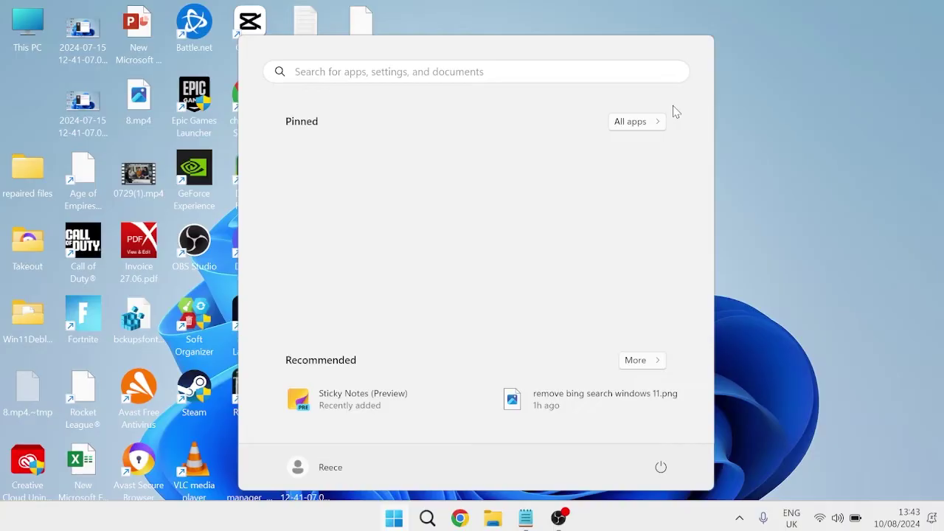
type("tas")
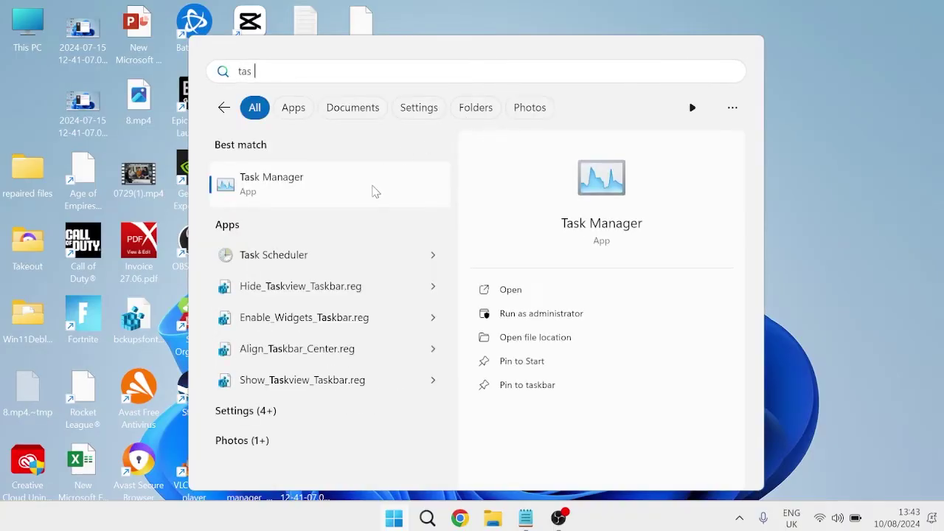
key("Return")
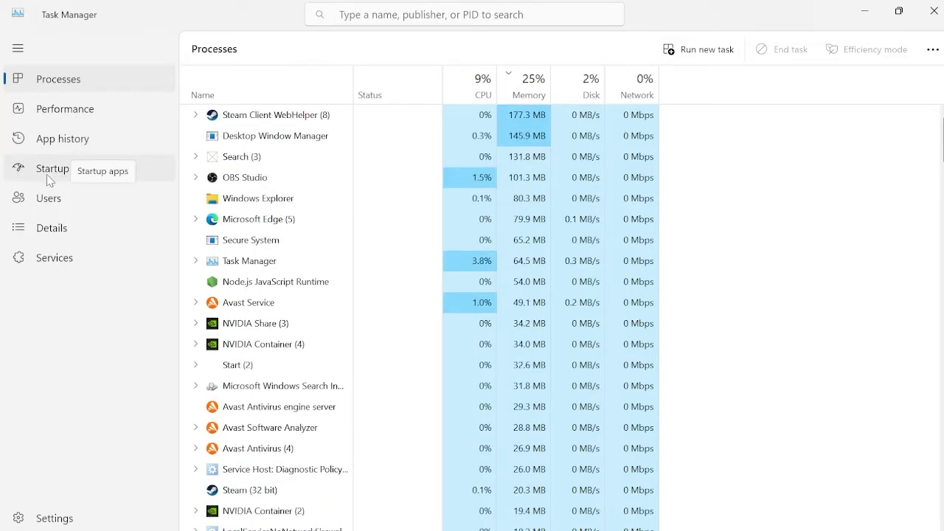
left_click(105, 175)
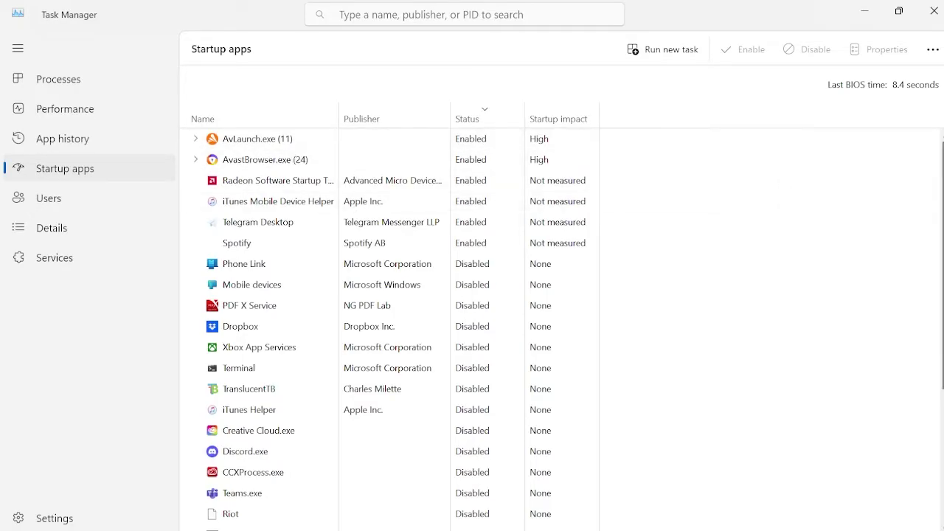
scroll(931, 273, "down", 4)
scroll(931, 273, "up", 4)
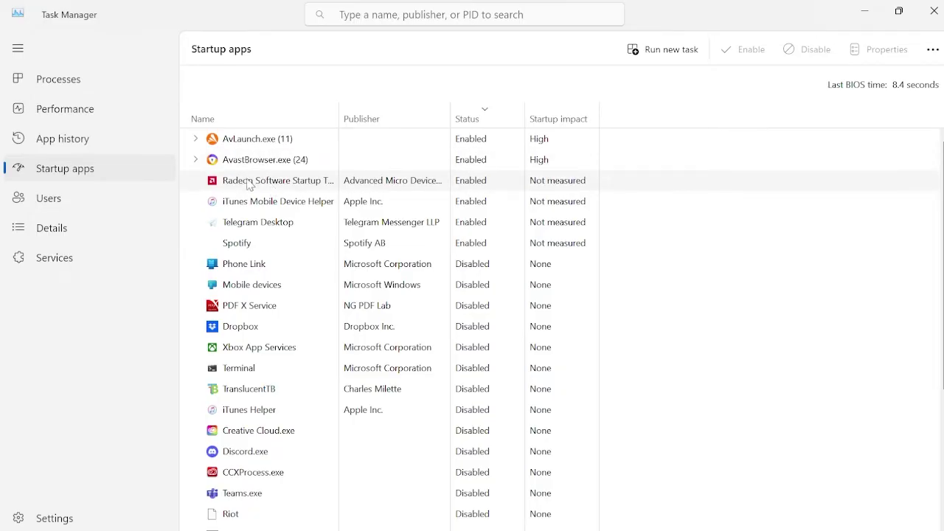
- Disable iTunes Mobile Device Helper from launching at startup
left_click(283, 186)
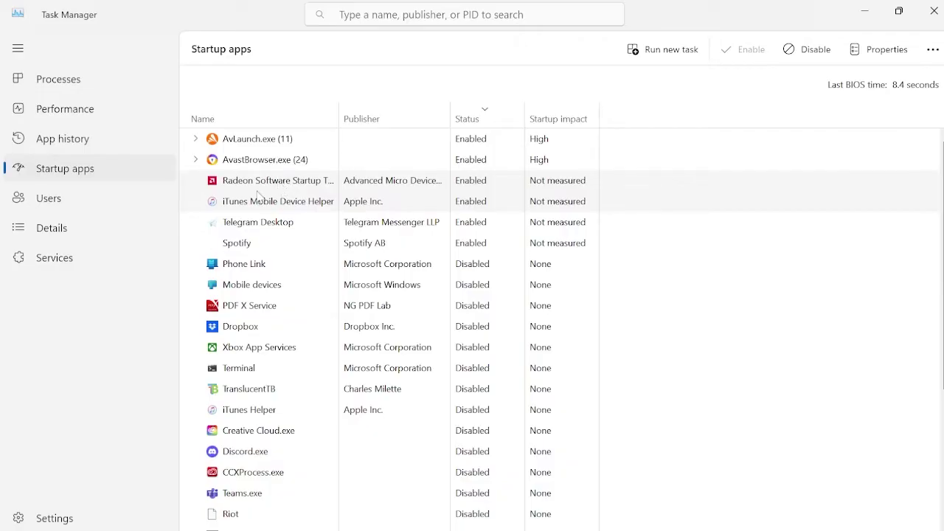
scroll(267, 210, "down", 1)
scroll(267, 213, "up", 1)
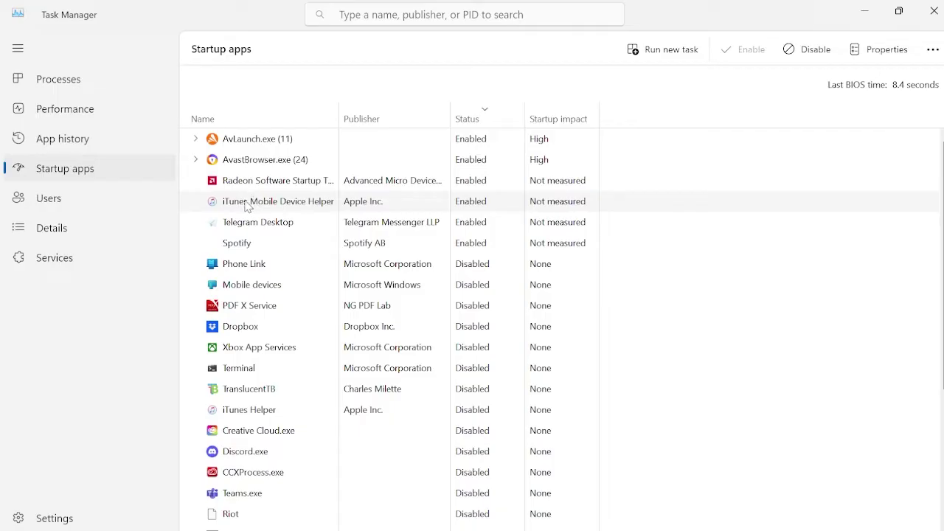
right_click(263, 205)
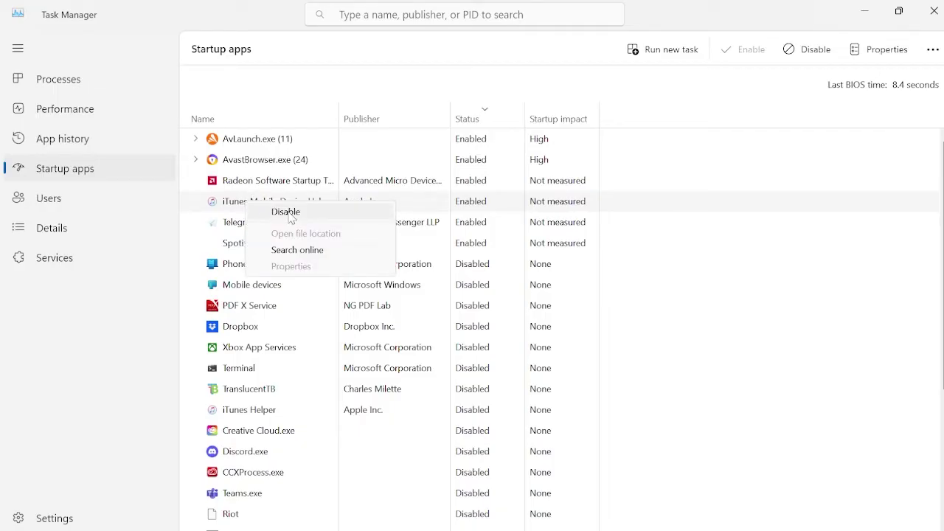
left_click(287, 212)
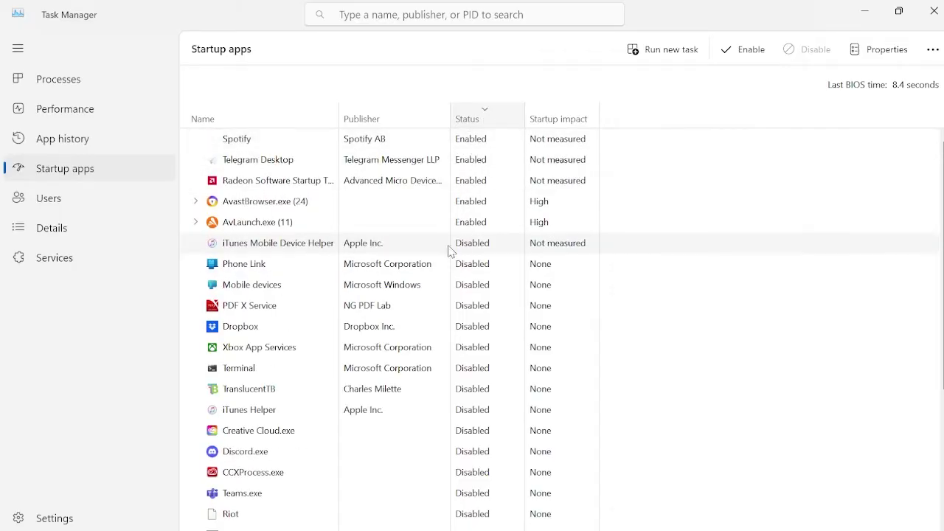
- Disable Telegram Desktop at startup and close Task Manager
scroll(332, 273, "down", 1)
scroll(292, 302, "up", 1)
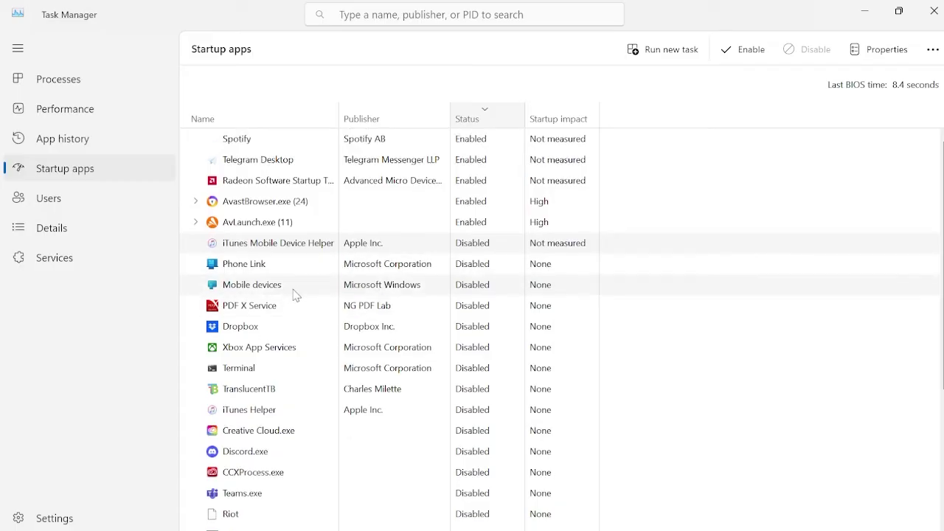
scroll(295, 274, "down", 3)
scroll(307, 293, "up", 3)
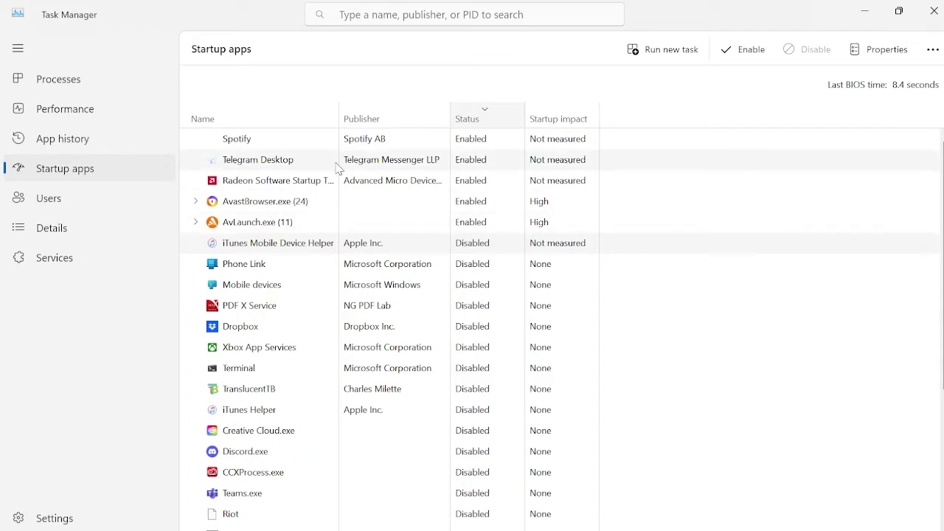
right_click(267, 164)
left_click(295, 169)
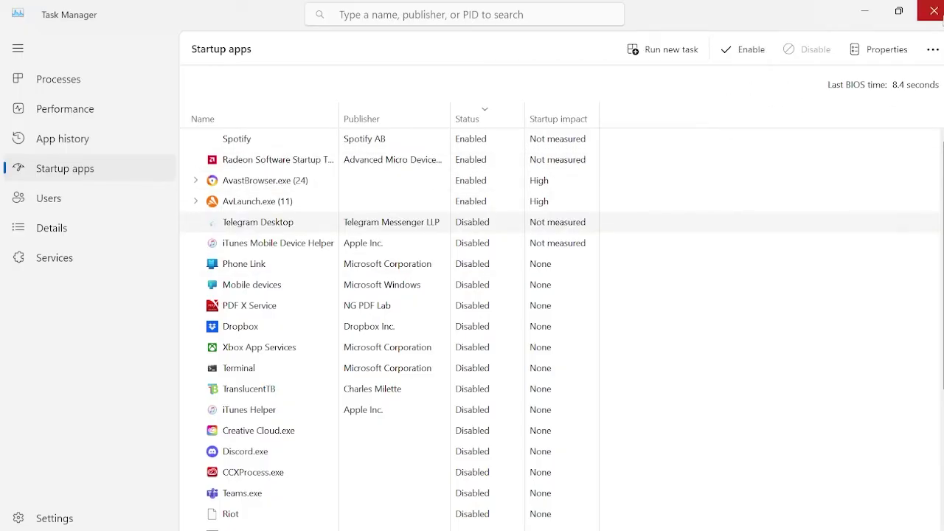
left_click(935, 12)
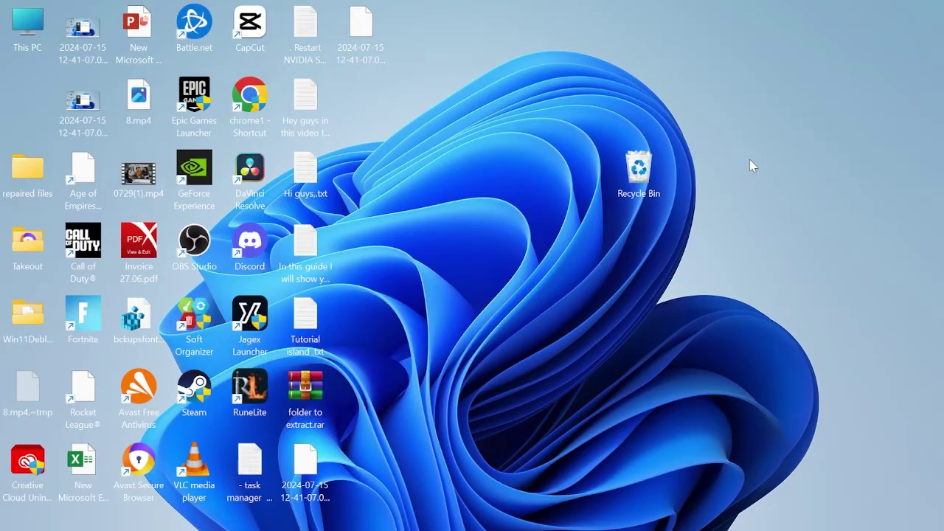
- Launch System Configuration by running msconfig from the Run dialog
key("super")
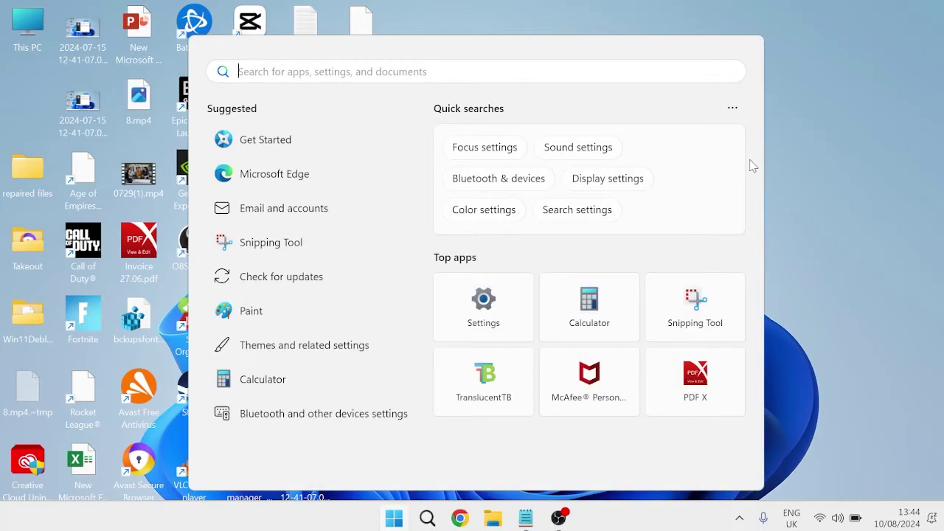
type("run")
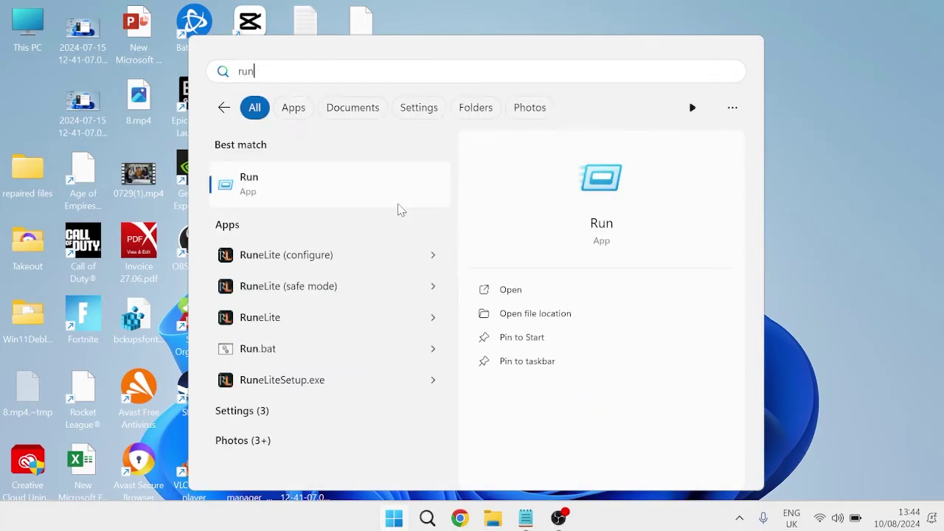
left_click(385, 191)
type("msconfig")
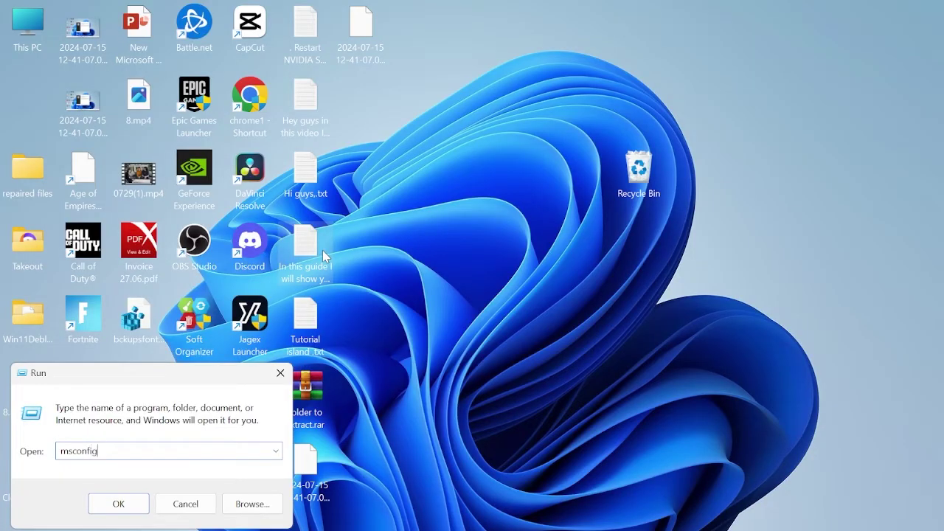
key("Return")
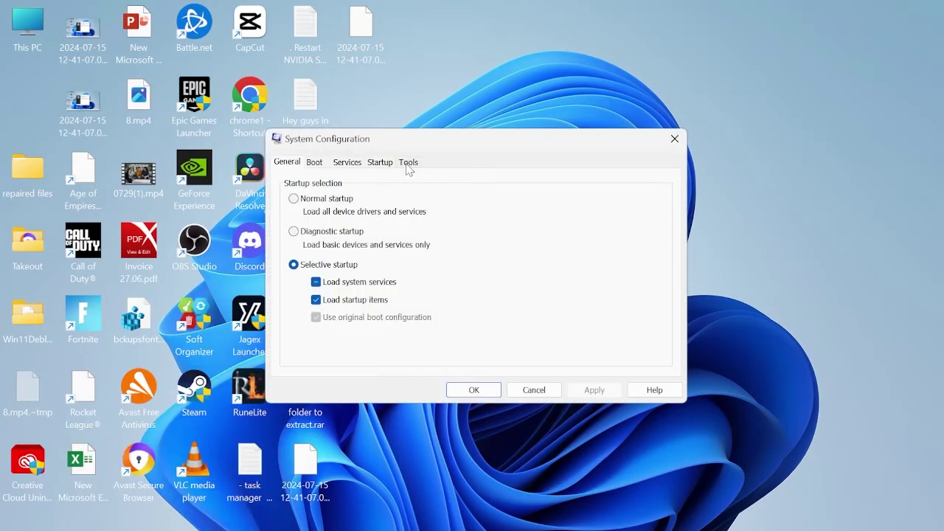
- Hide Microsoft services, disable all the rest, apply, and exit without restarting
left_click(347, 163)
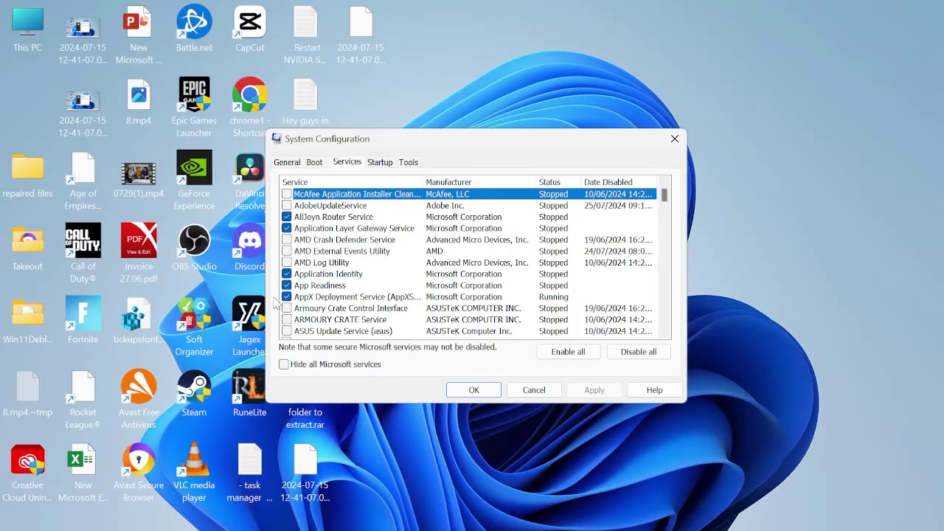
left_click(285, 366)
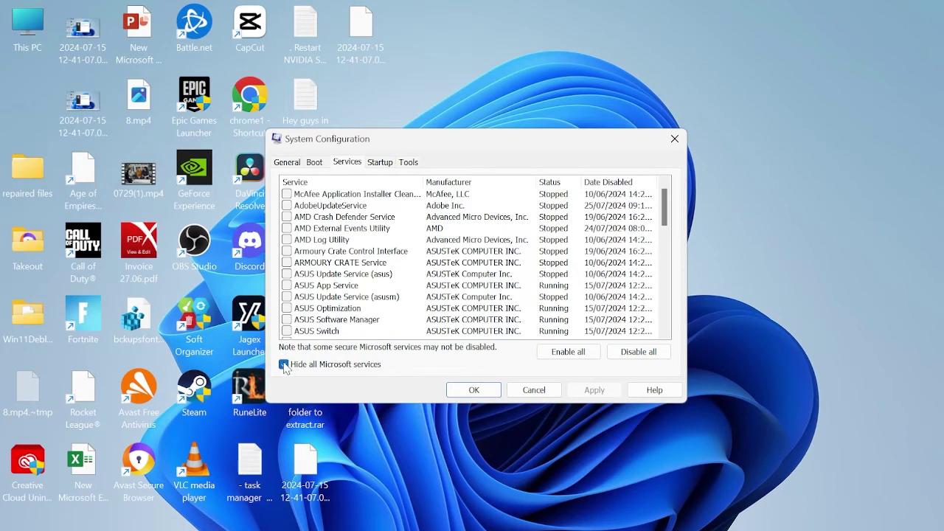
left_click(646, 352)
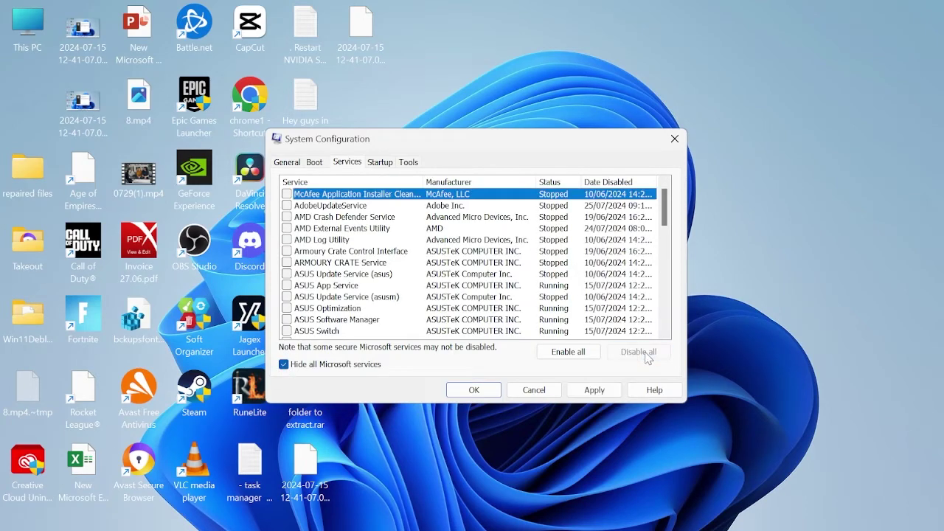
left_click(592, 392)
left_click(474, 391)
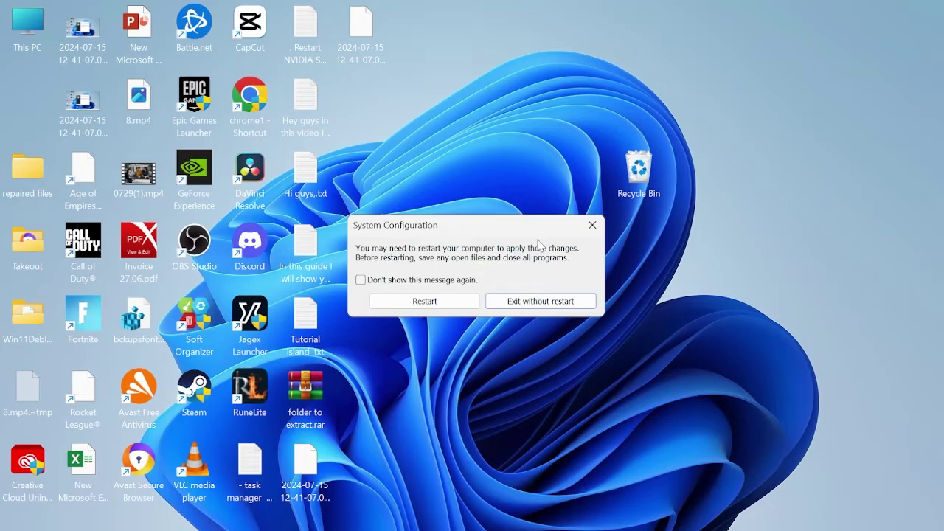
left_click(546, 302)
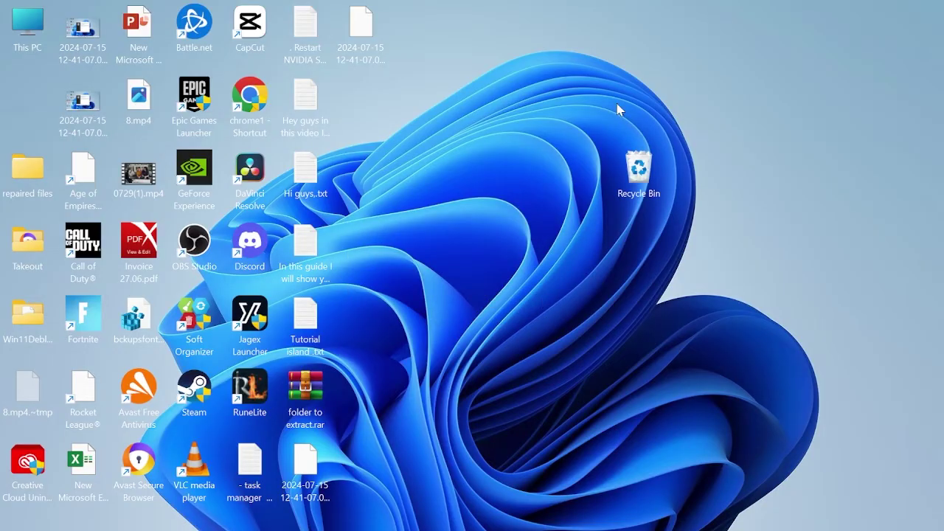
- Open Power Options from Control Panel in large icons view
key("super")
type("control Panel")
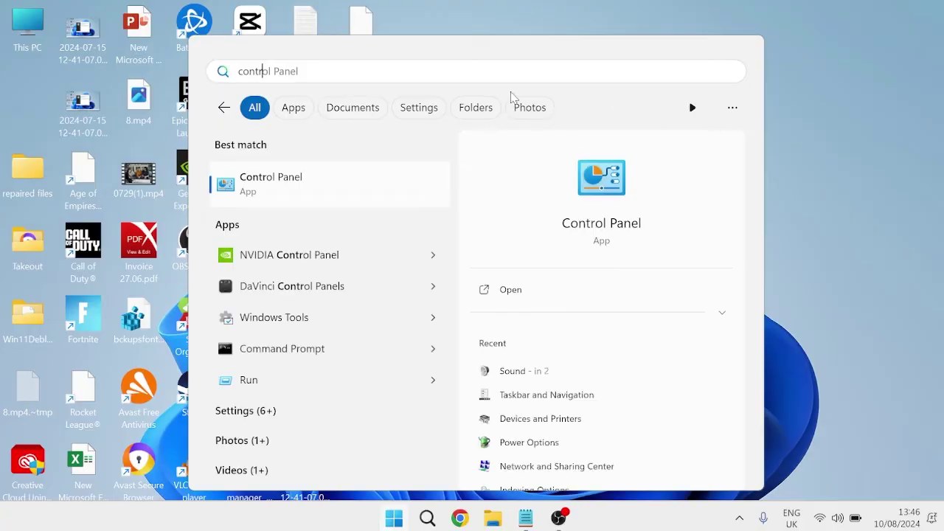
left_click(301, 184)
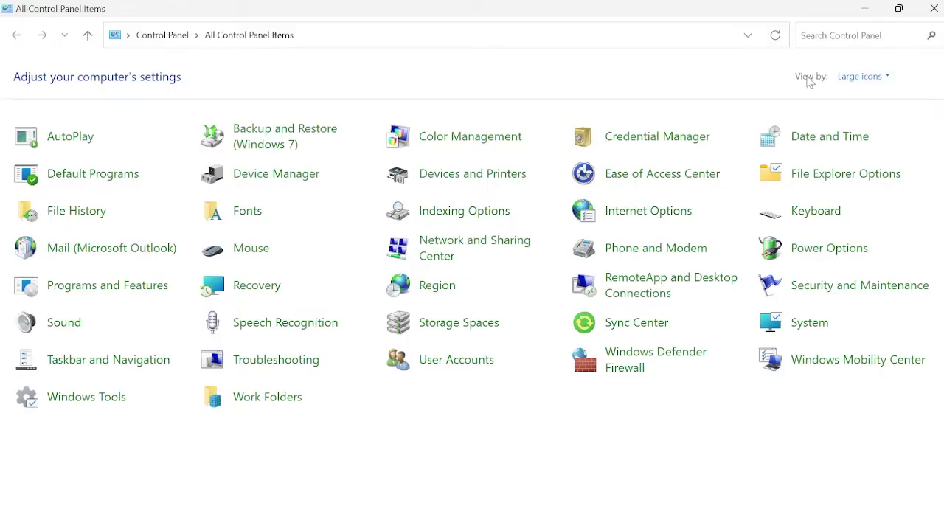
left_click(847, 79)
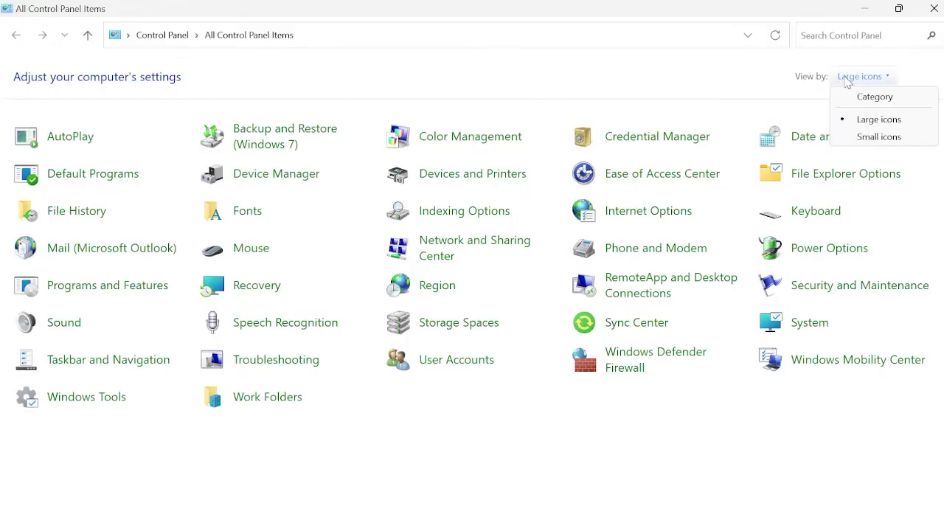
left_click(872, 123)
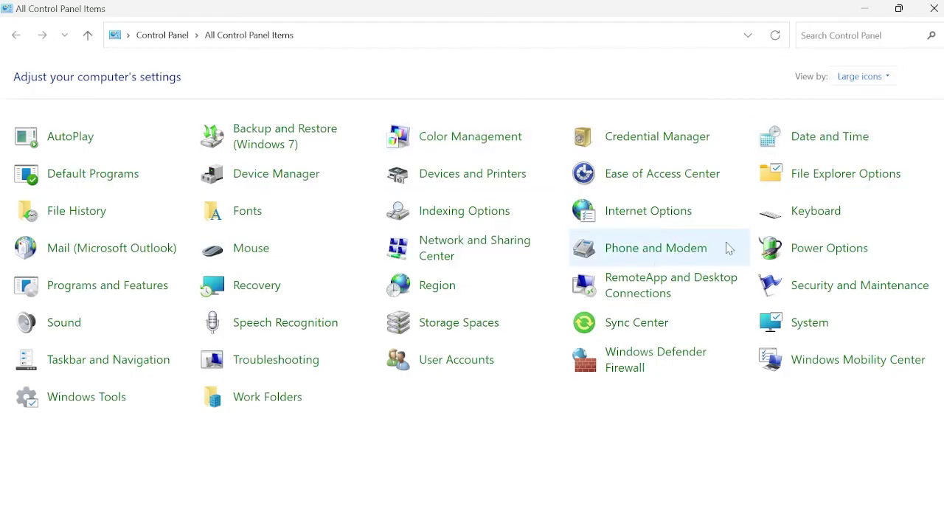
left_click(810, 252)
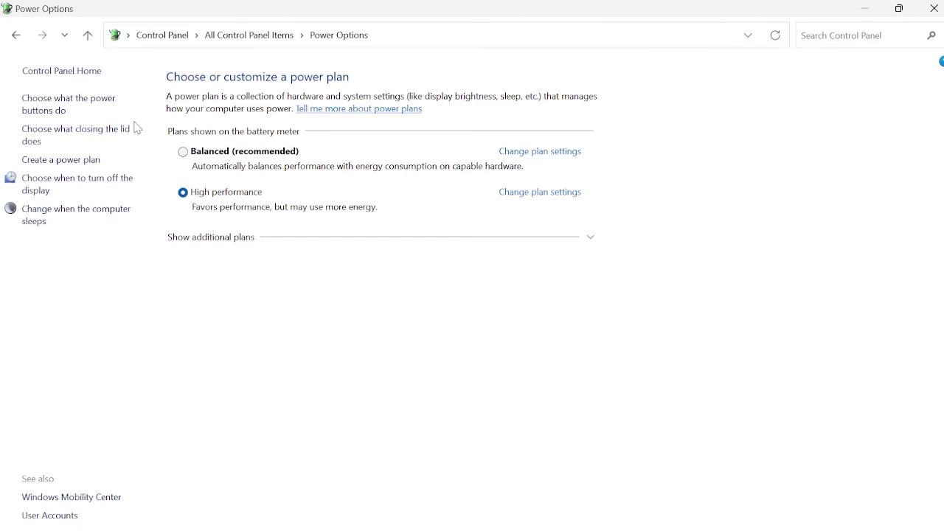
- Enable 'Turn on fast startup (recommended)' in the power button settings and save
left_click(65, 108)
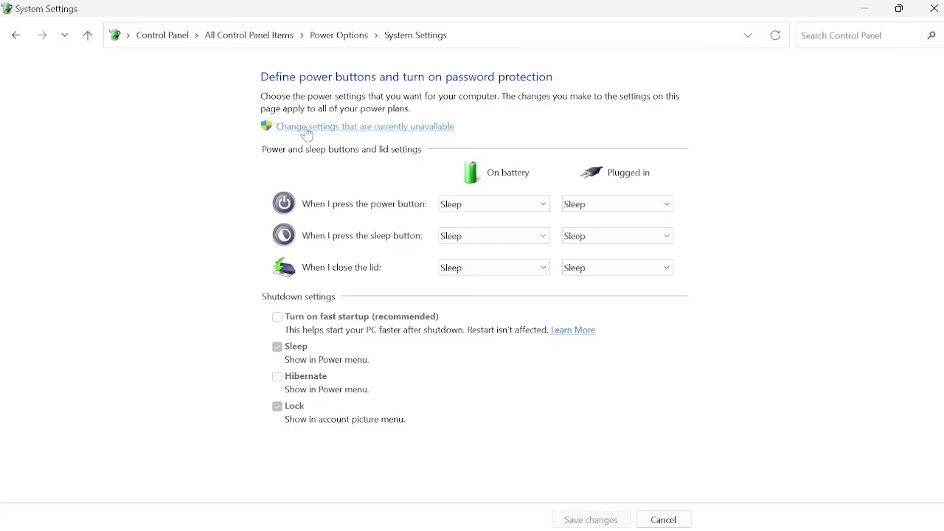
left_click(395, 126)
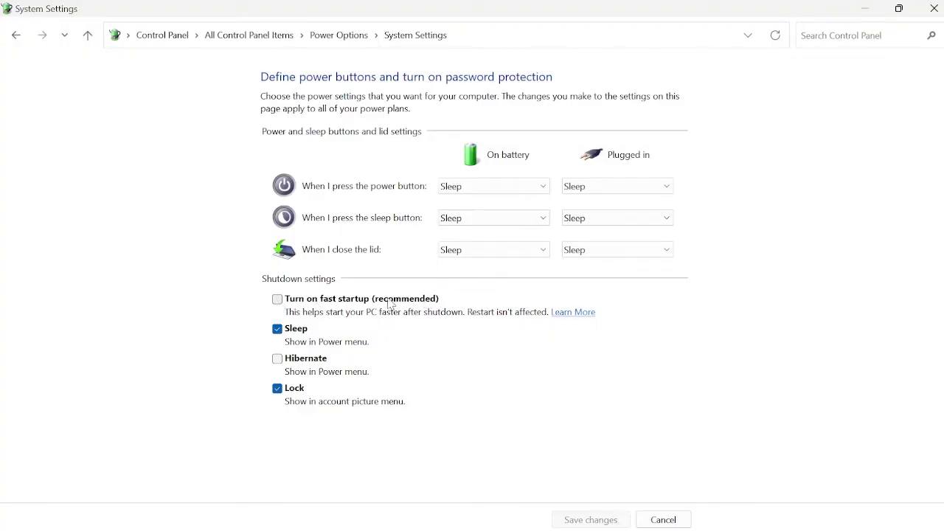
left_click(278, 299)
left_click(599, 522)
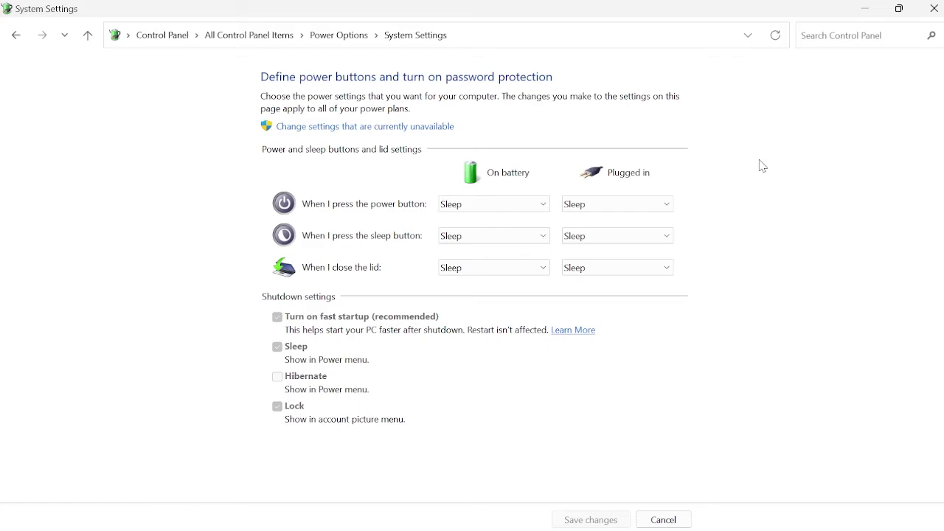
- Launch Command Prompt as administrator
key("super")
type("cmd")
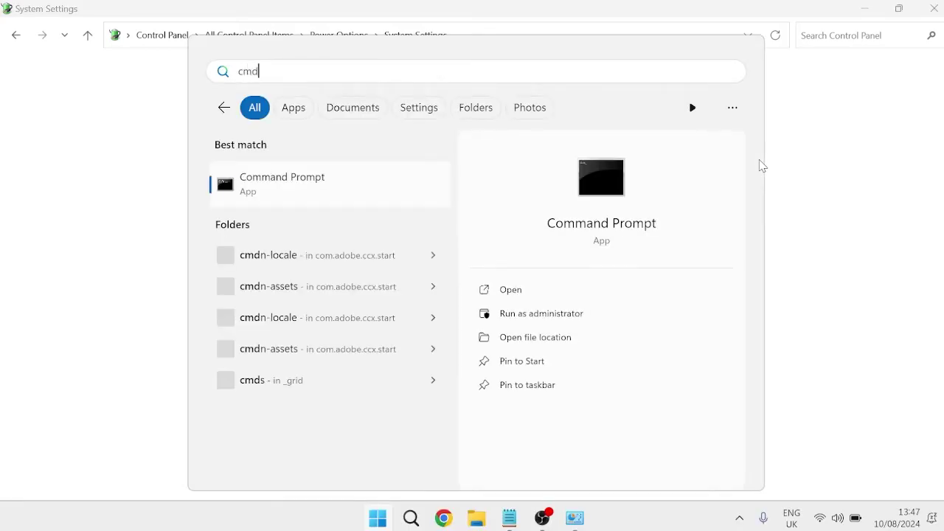
right_click(302, 188)
left_click(340, 203)
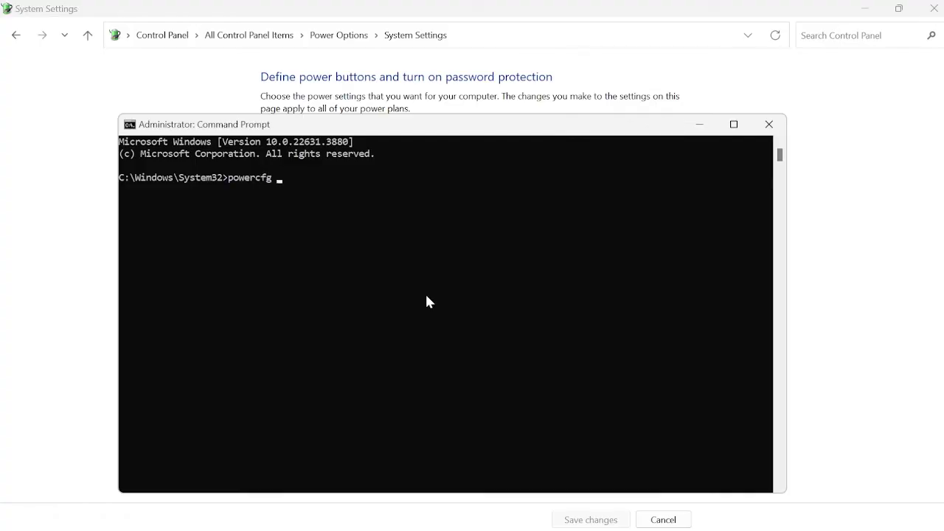
- Run powercfg /hibernate on, then close the prompt and the power settings window
type("powercfg /hibernate on")
key("Return")
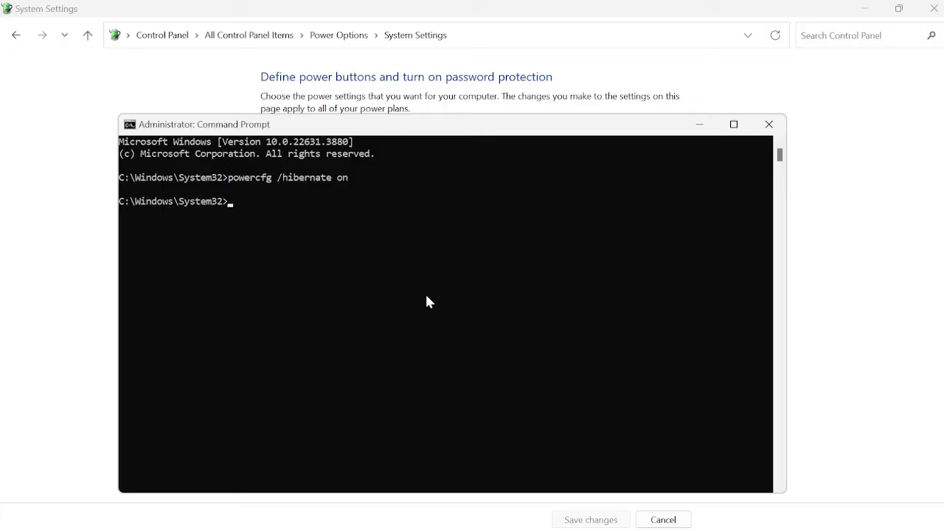
left_click(771, 124)
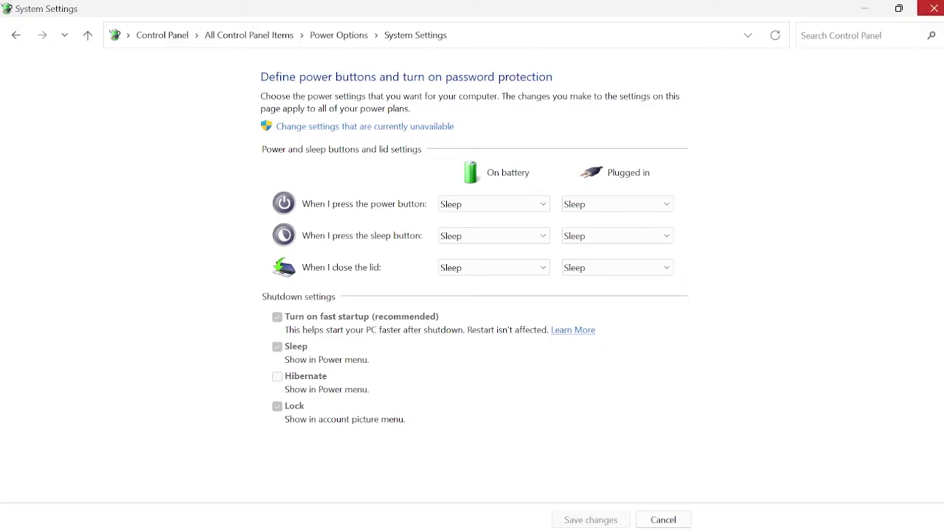
left_click(934, 8)
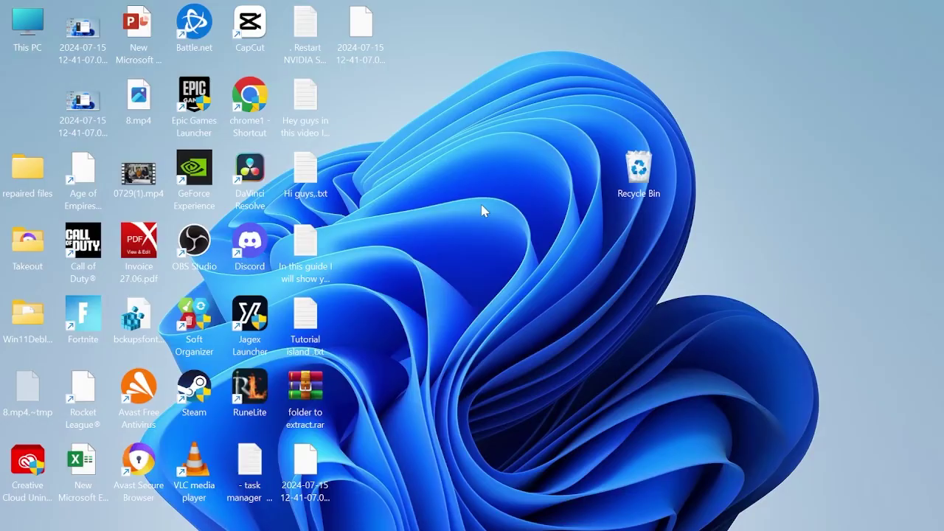
- Open the Properties of the OS (C:) drive from File Explorer's This PC
mouse_move(424, 525)
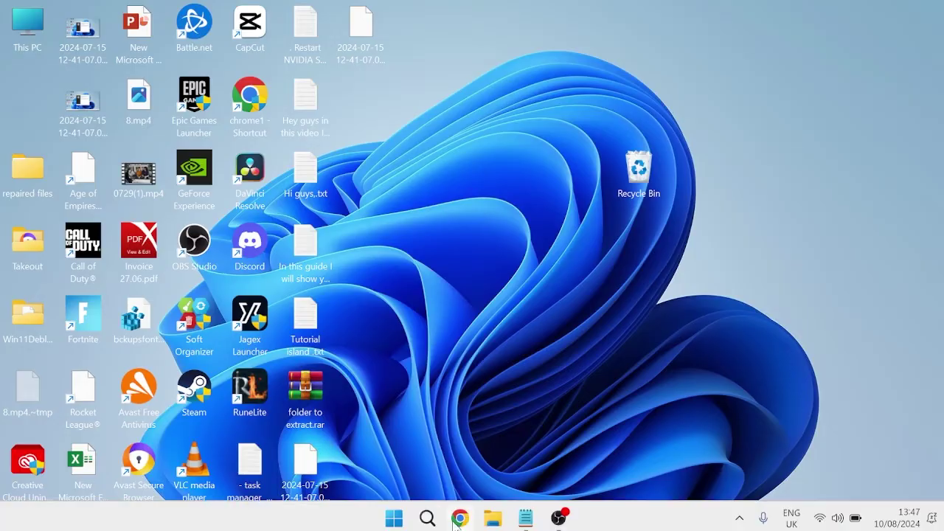
left_click(494, 520)
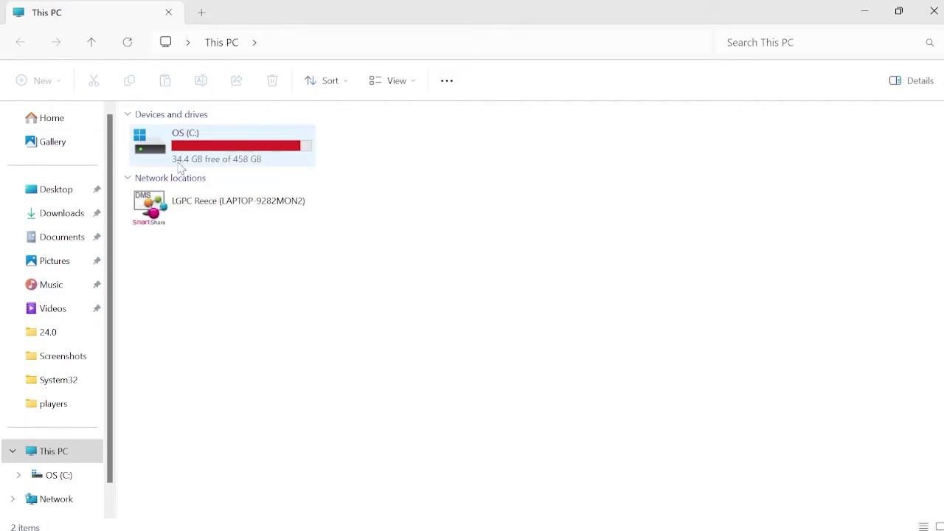
left_click(171, 150)
right_click(171, 150)
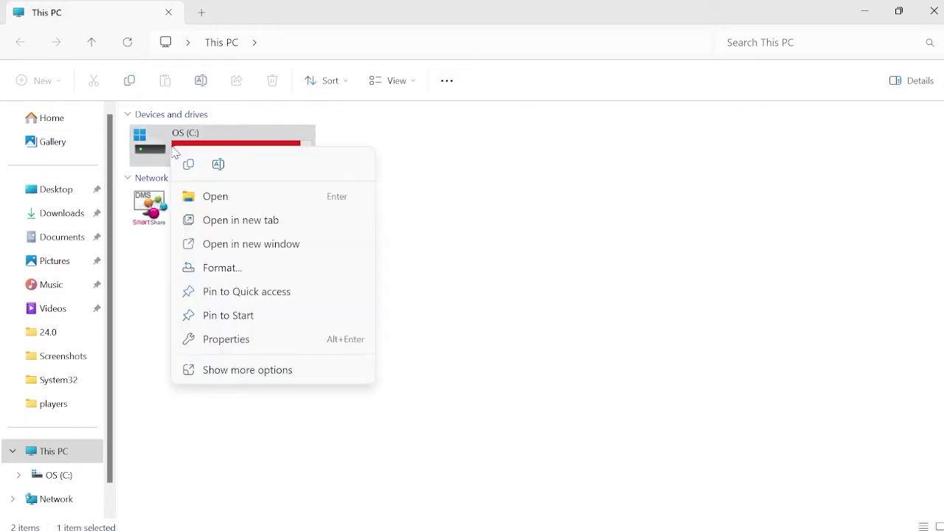
left_click(249, 337)
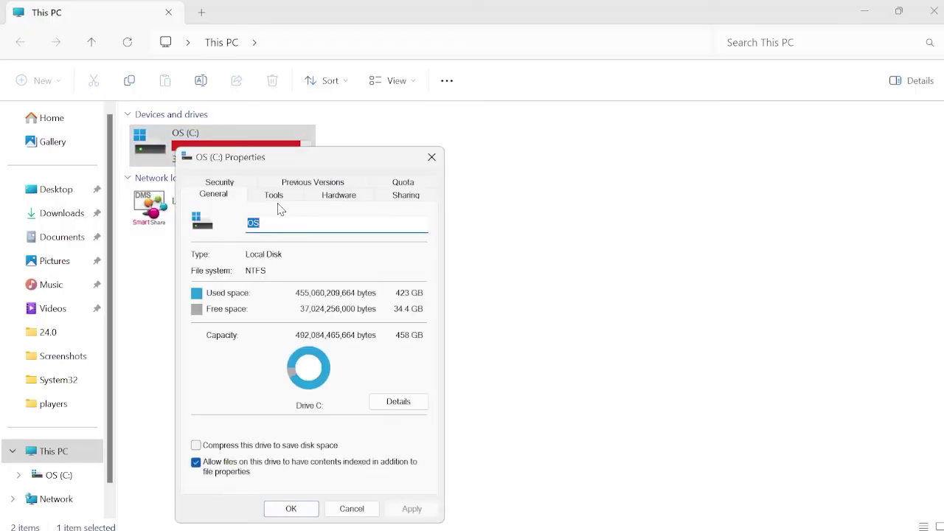
- Optimize OS (C:) from the Tools tab, then close the optimizer and properties
left_click(275, 195)
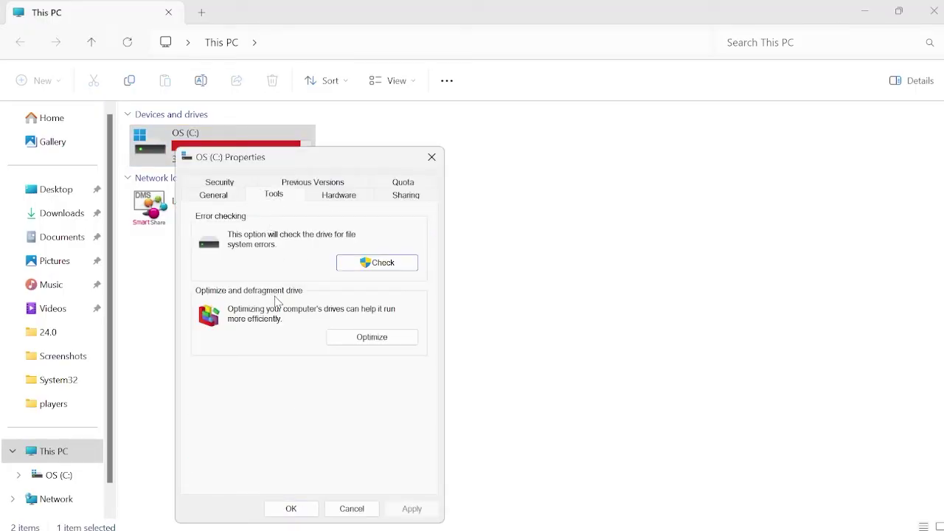
left_click(371, 337)
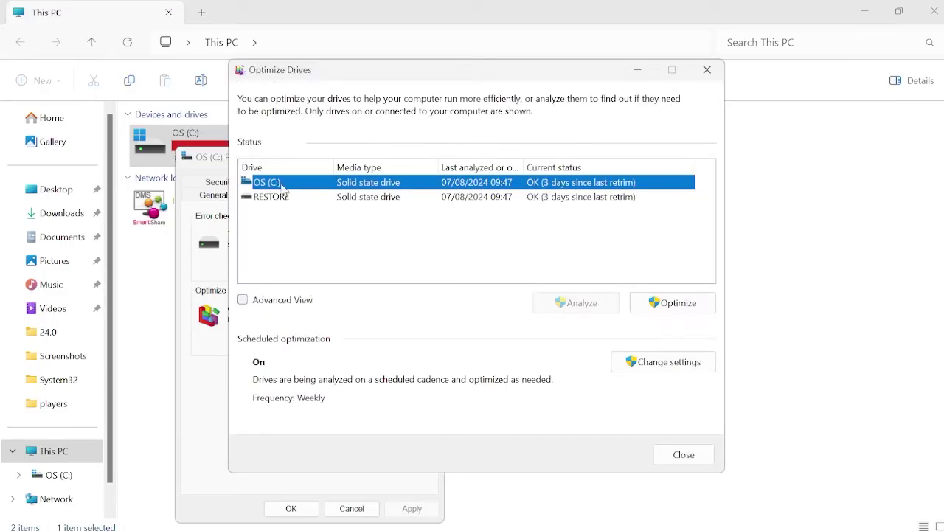
left_click(668, 306)
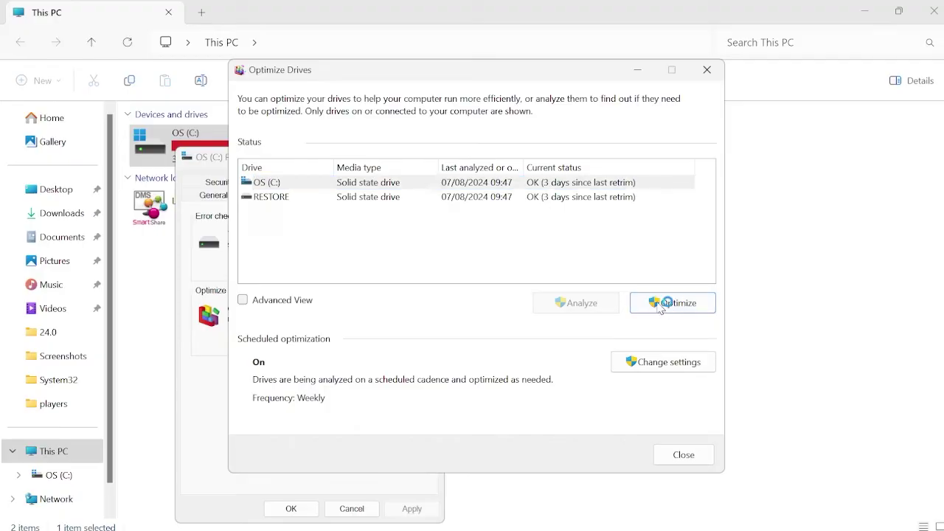
left_click(684, 455)
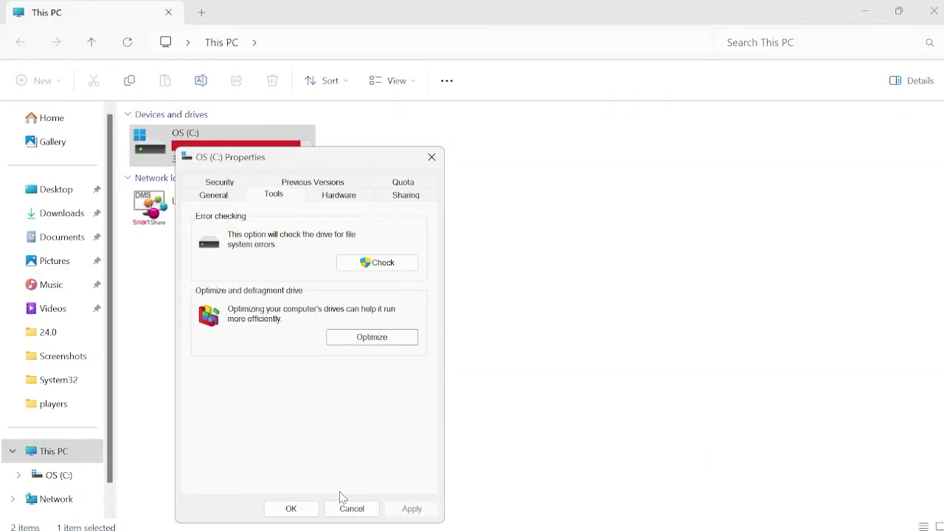
left_click(291, 509)
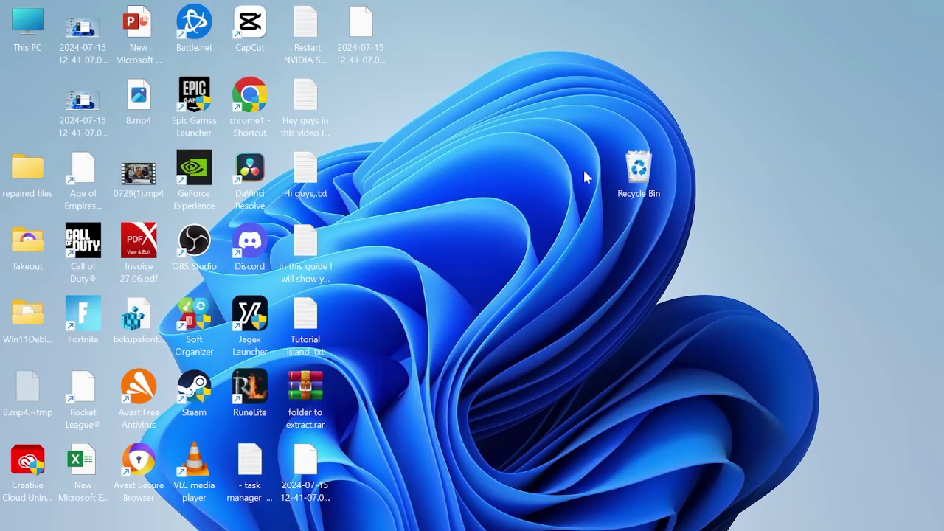
- Open Disk Cleanup and rescan OS (C:) including system files
key("super")
type("disk c")
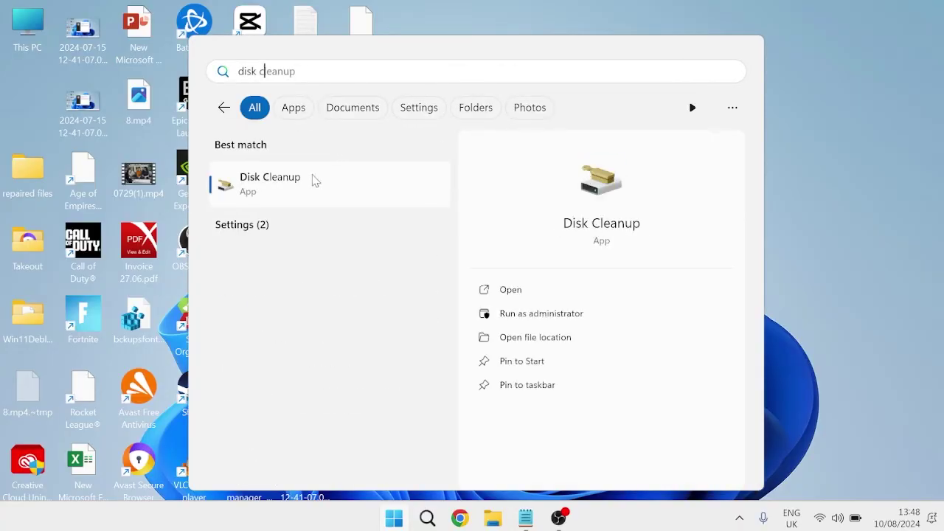
left_click(312, 190)
left_click_drag(209, 47, 446, 59)
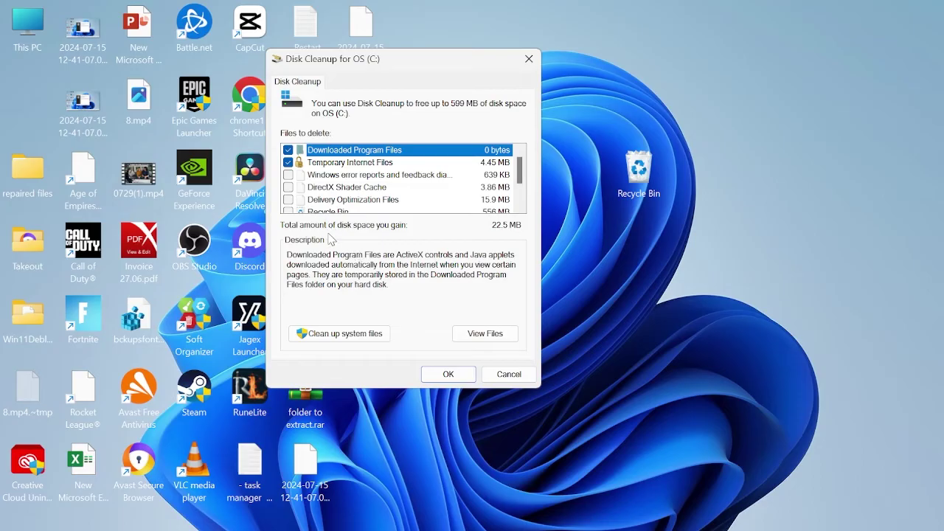
left_click(330, 337)
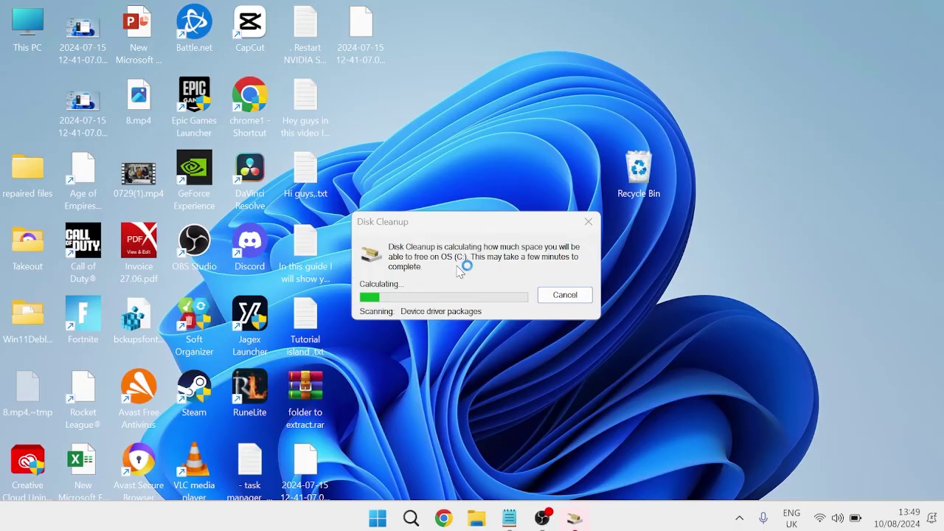
- Tick every category, from Windows Update Cleanup to System recovery log files, and permanently delete them
left_click(310, 151)
left_click(310, 163)
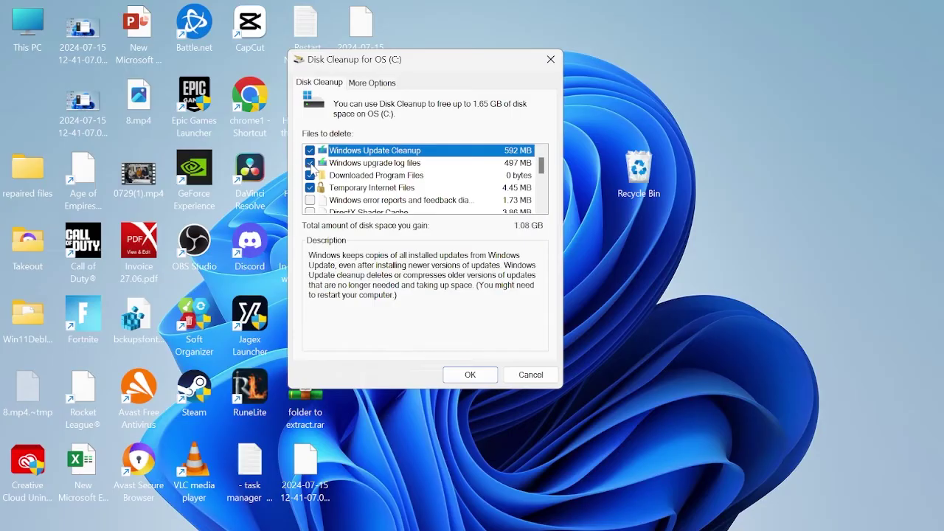
scroll(315, 168, "down", 1)
left_click(310, 163)
left_click(310, 176)
left_click(309, 187)
left_click(310, 200)
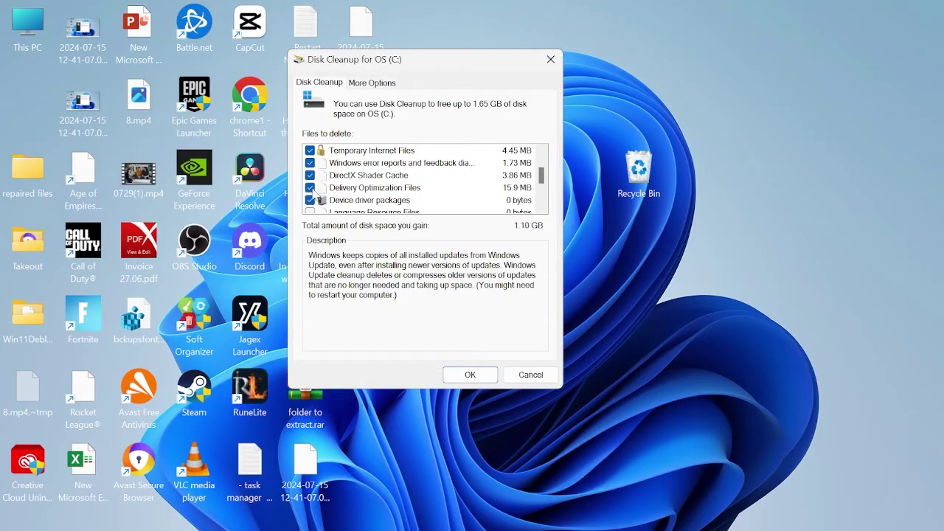
scroll(315, 193, "down", 1)
left_click(310, 175)
left_click(310, 188)
left_click(310, 200)
scroll(309, 203, "down", 1)
left_click(310, 199)
scroll(352, 181, "up", 3)
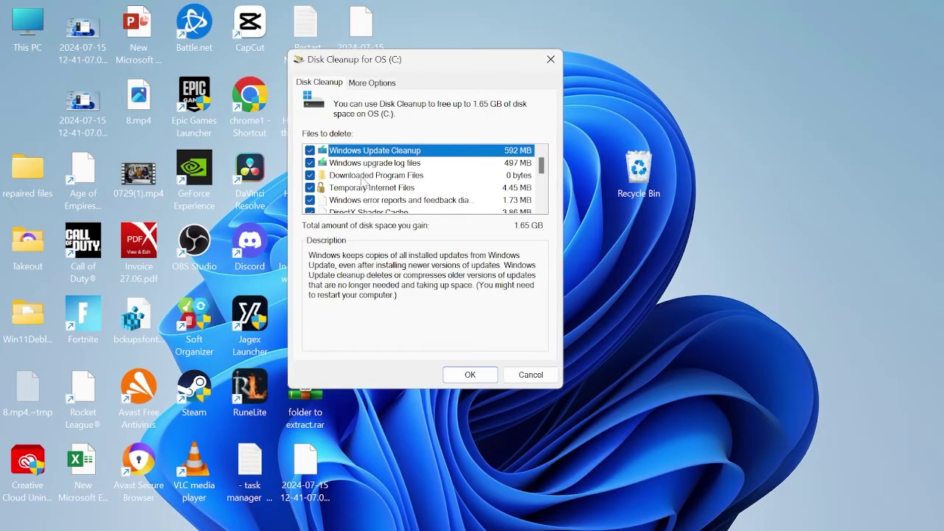
scroll(361, 185, "down", 1)
scroll(361, 185, "up", 1)
scroll(387, 180, "down", 3)
scroll(386, 181, "up", 3)
left_click(486, 378)
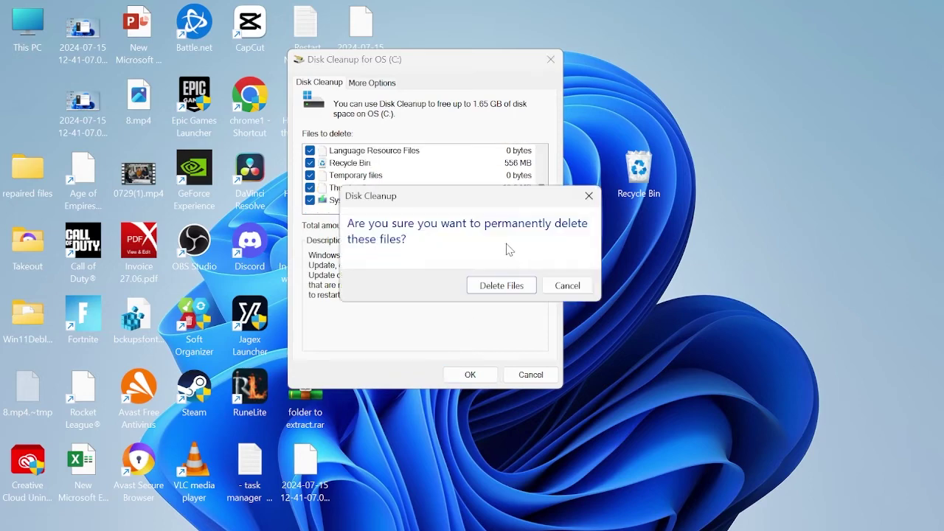
left_click(501, 286)
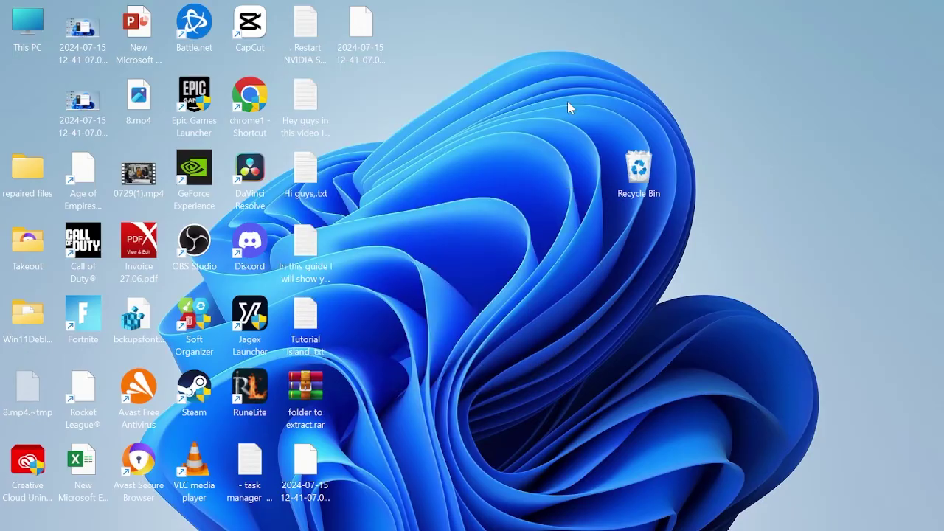
- Open Device Manager and select the NVIDIA GeForce GTX 1660 Ti under Display adapters
key("super")
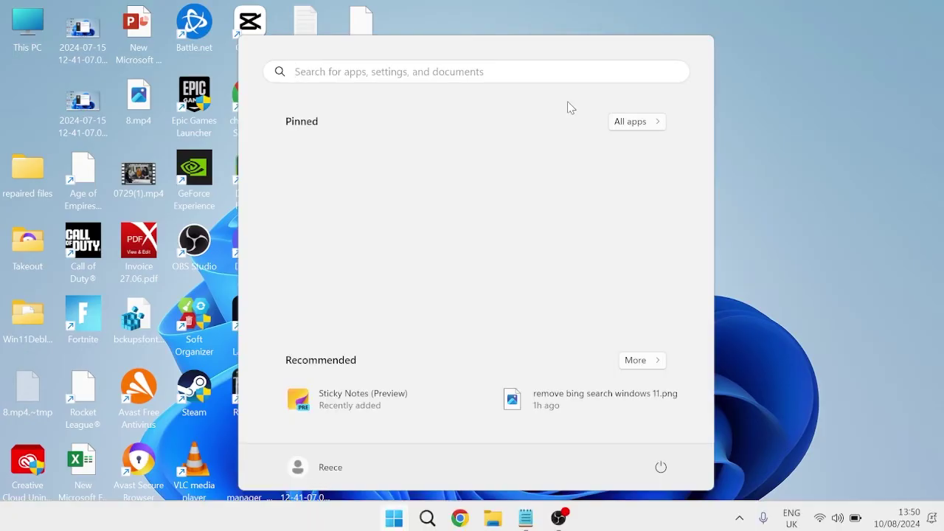
type("devic m")
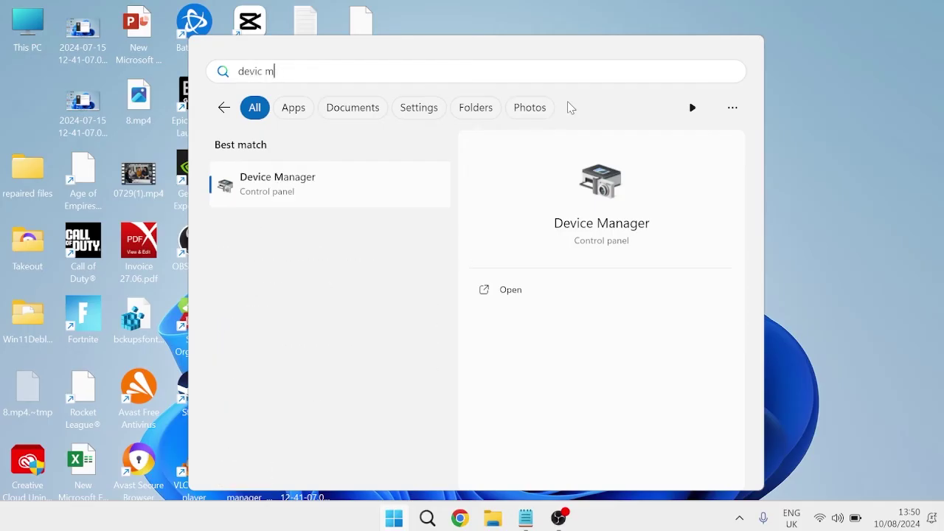
left_click(279, 180)
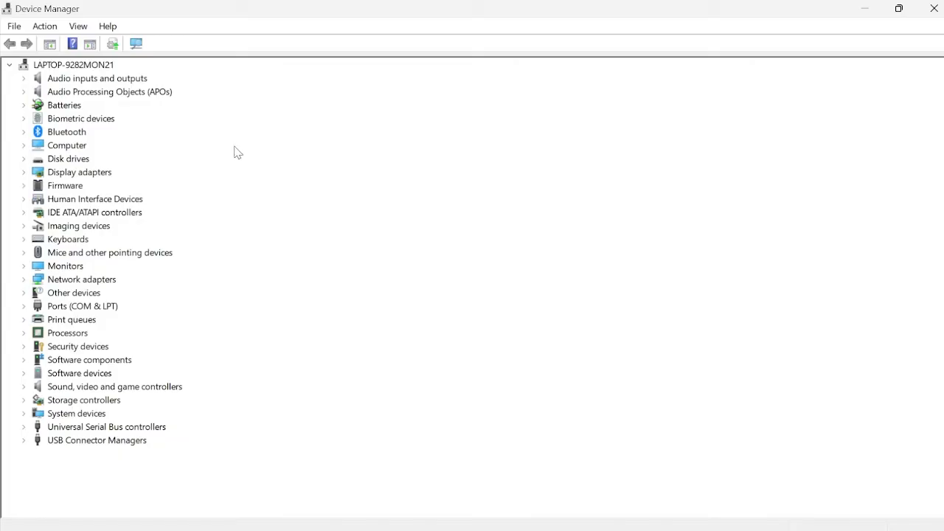
left_click(24, 174)
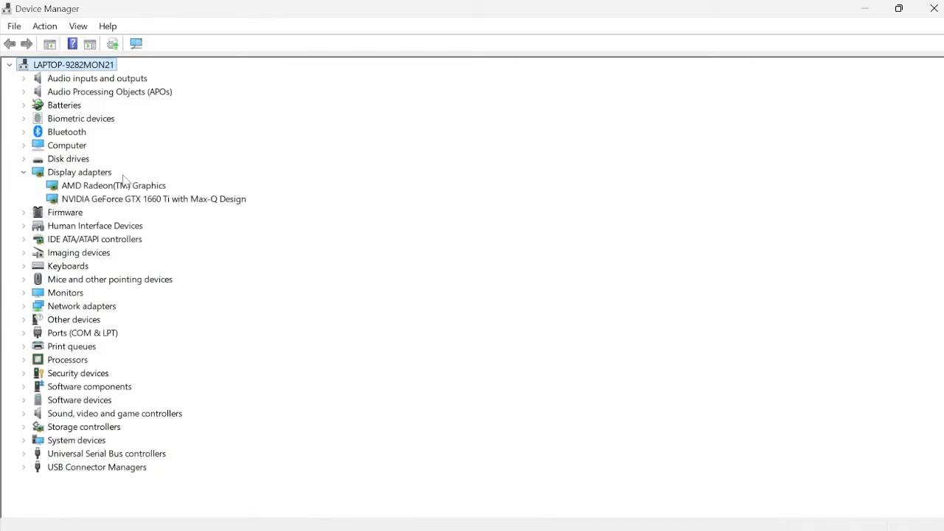
left_click(86, 201)
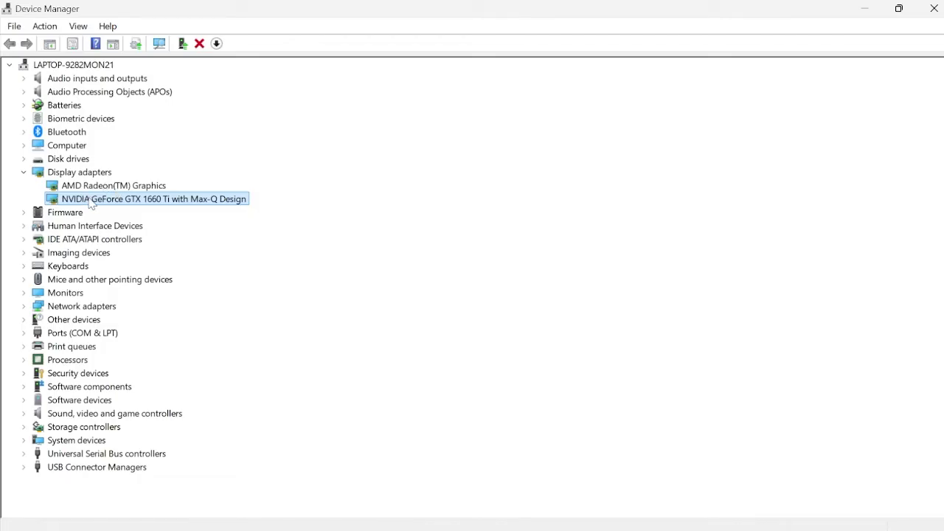
- Search automatically for an updated NVIDIA driver, confirm the best one is installed, and close Device Manager
right_click(91, 204)
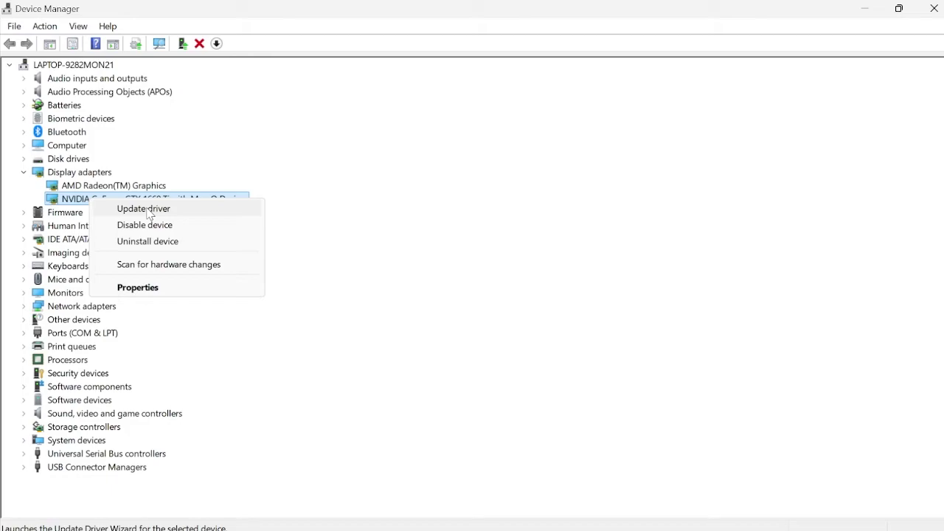
left_click(149, 213)
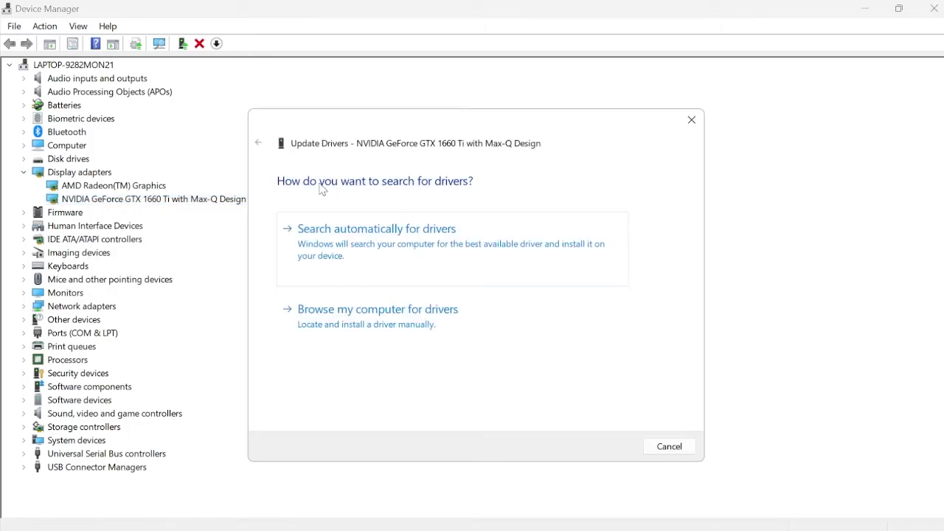
left_click(350, 241)
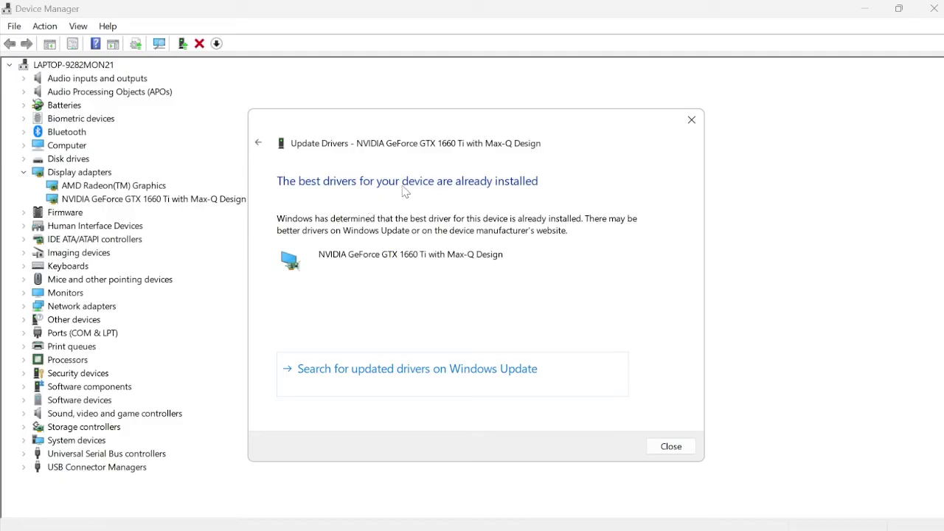
left_click(691, 119)
left_click(933, 8)
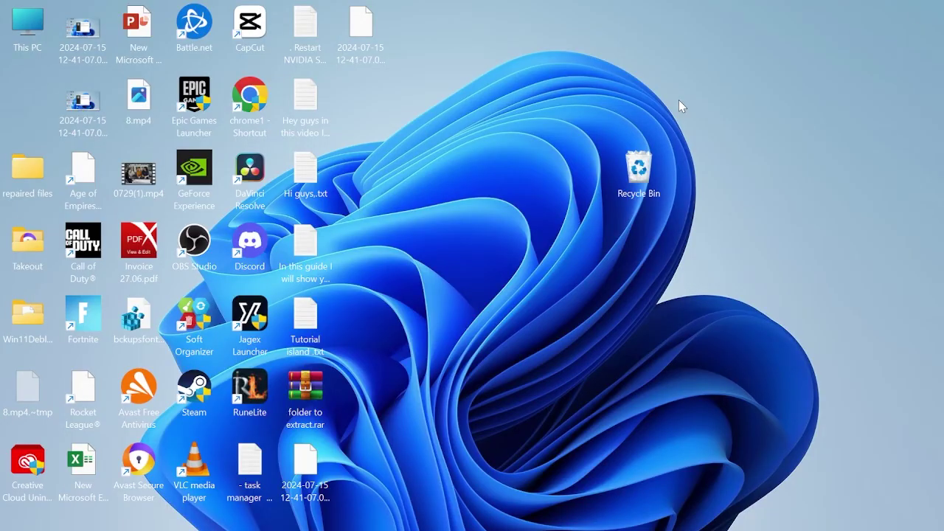
- Launch Command Prompt as administrator
key("super")
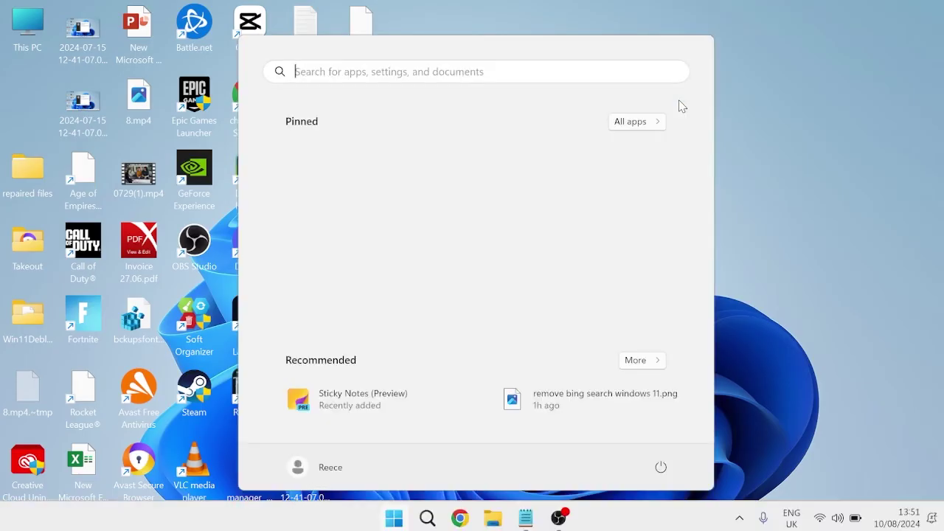
type("cmd")
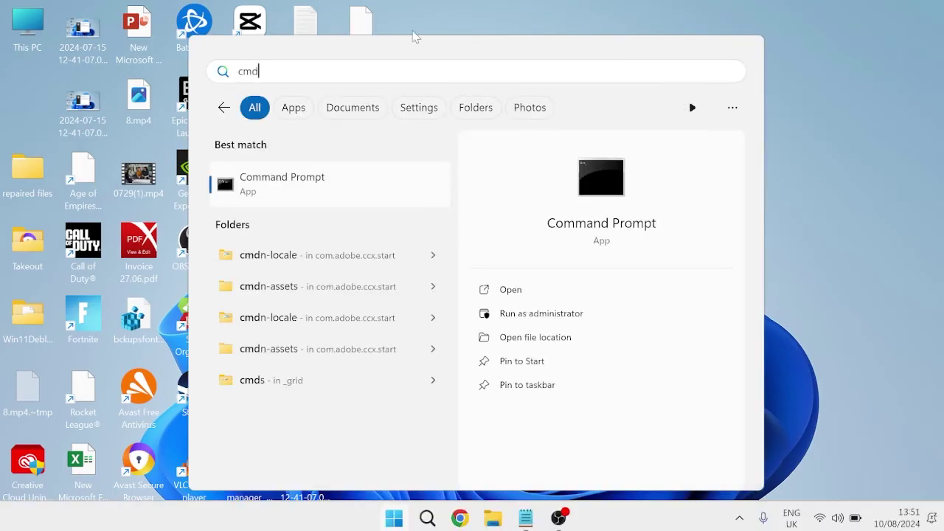
right_click(312, 184)
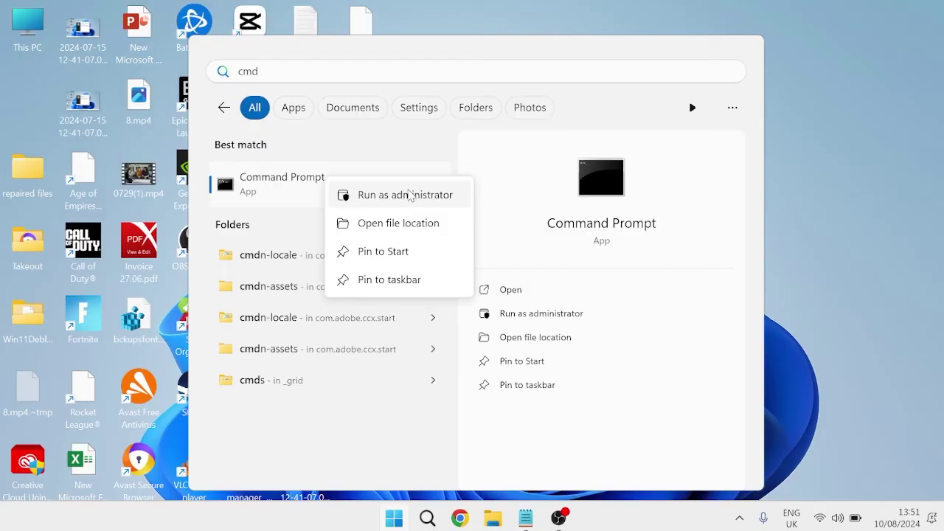
left_click(410, 195)
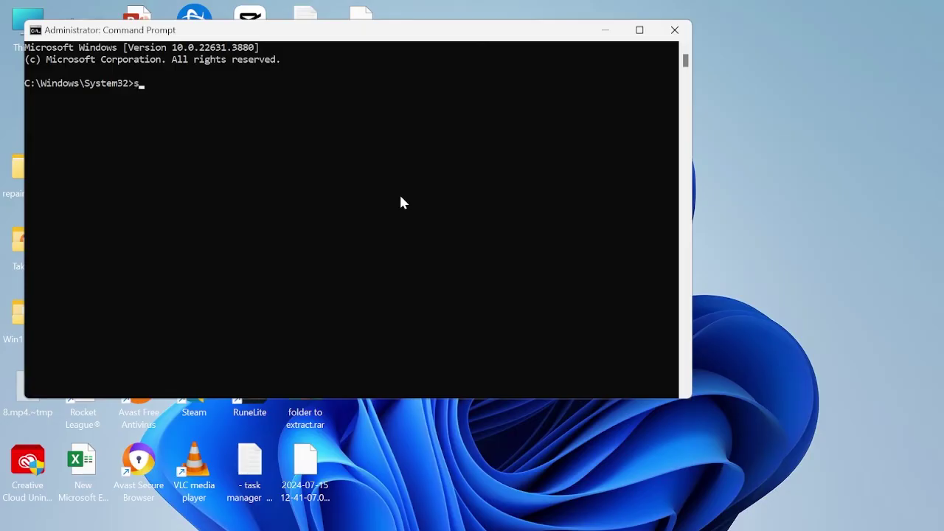
- Run sfc /scannow in a maximized console, closing it once verification starts
type("cannow")
key("Return")
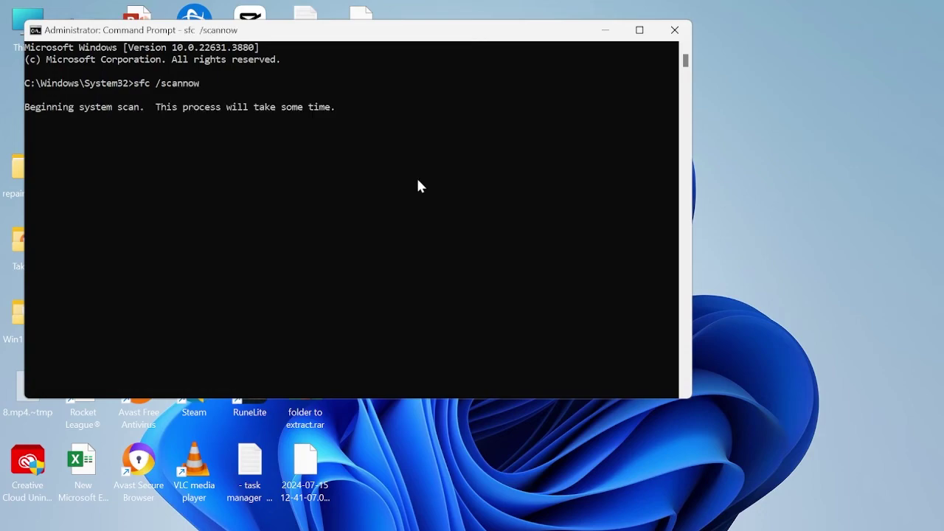
left_click(639, 31)
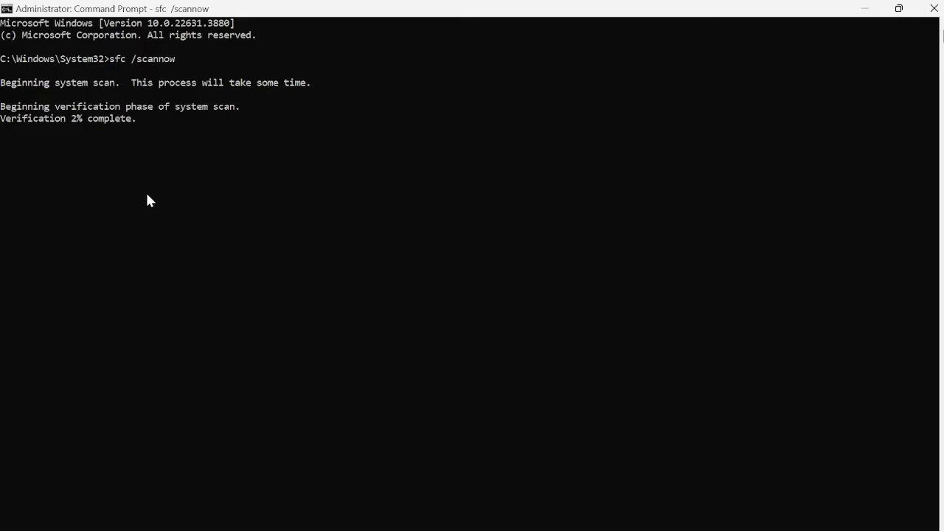
left_click(933, 11)
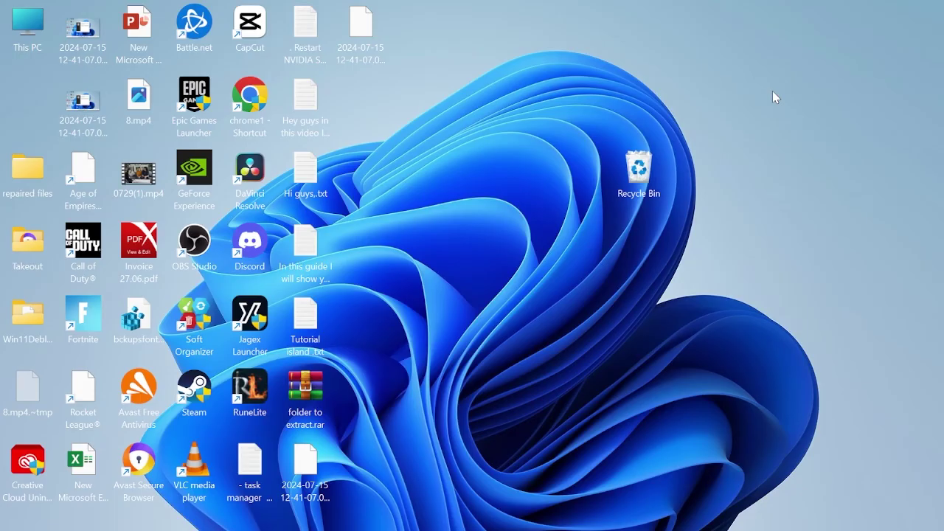
- Check Windows Update in Settings, see the PC is up to date, and minimize the window
key("super")
type("settin")
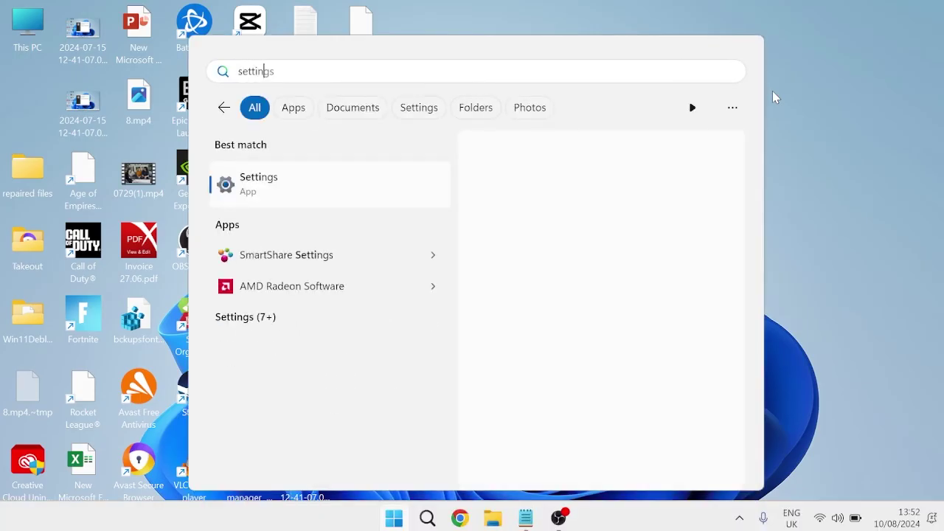
type("gs")
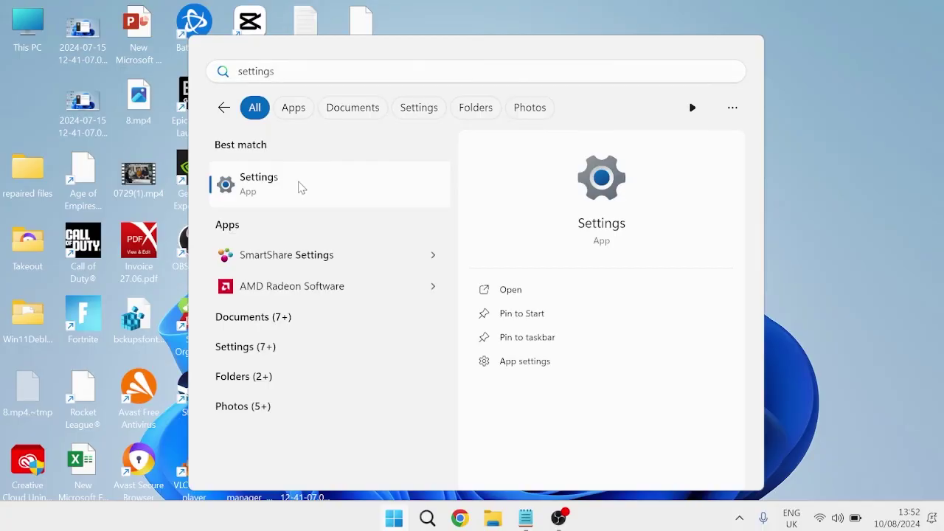
left_click(301, 187)
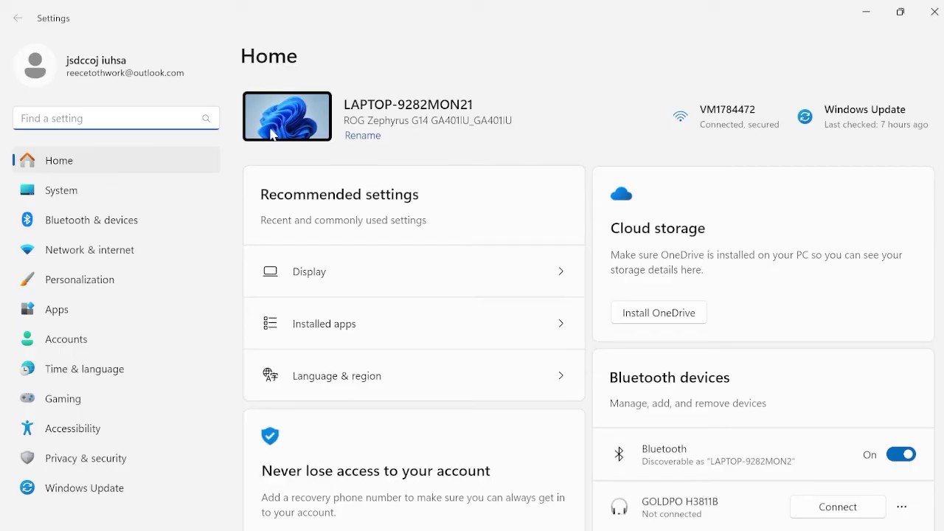
left_click(79, 486)
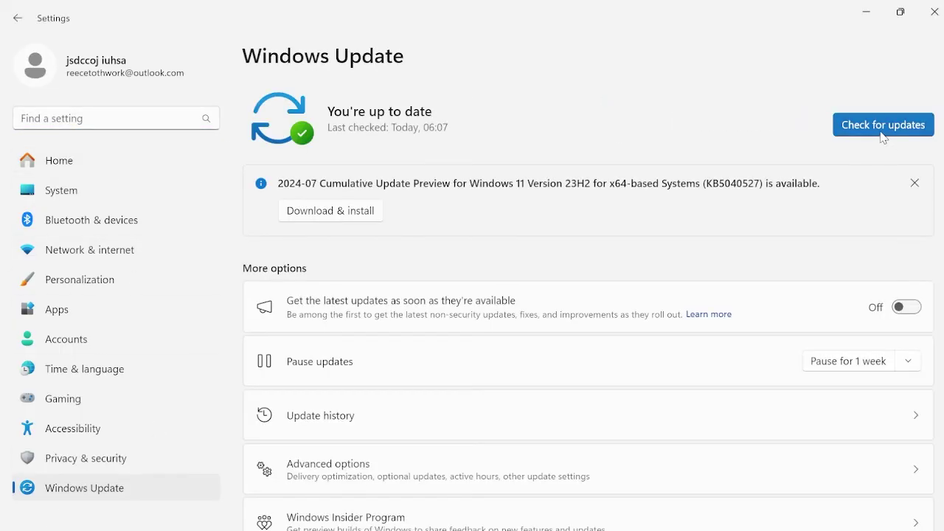
left_click(883, 127)
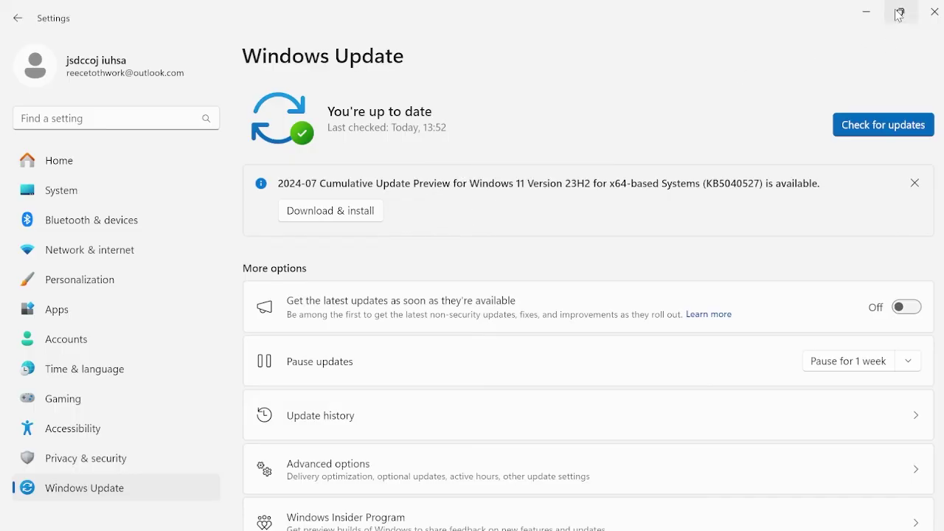
left_click(868, 11)
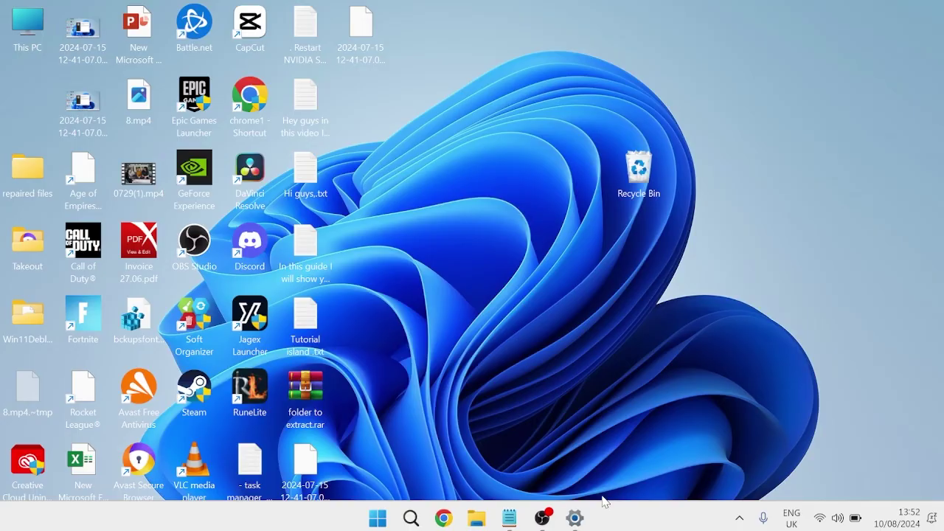
- Restore Settings and go to System > Recovery
left_click(575, 518)
left_click(193, 164)
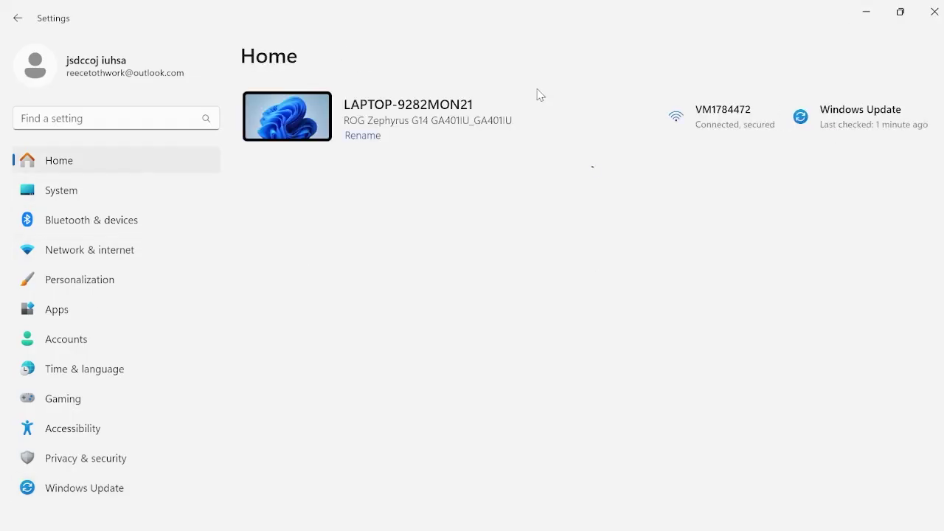
left_click(88, 193)
scroll(421, 297, "down", 5)
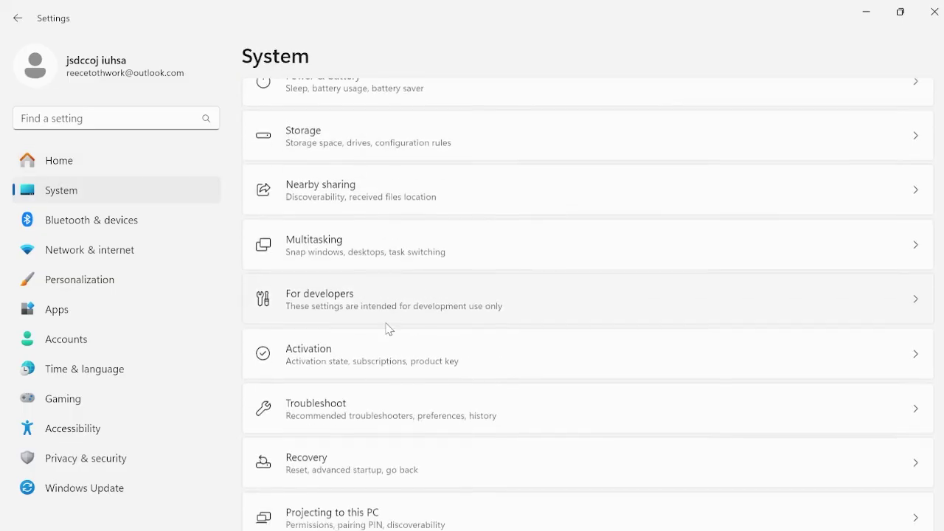
scroll(389, 328, "down", 2)
left_click(341, 323)
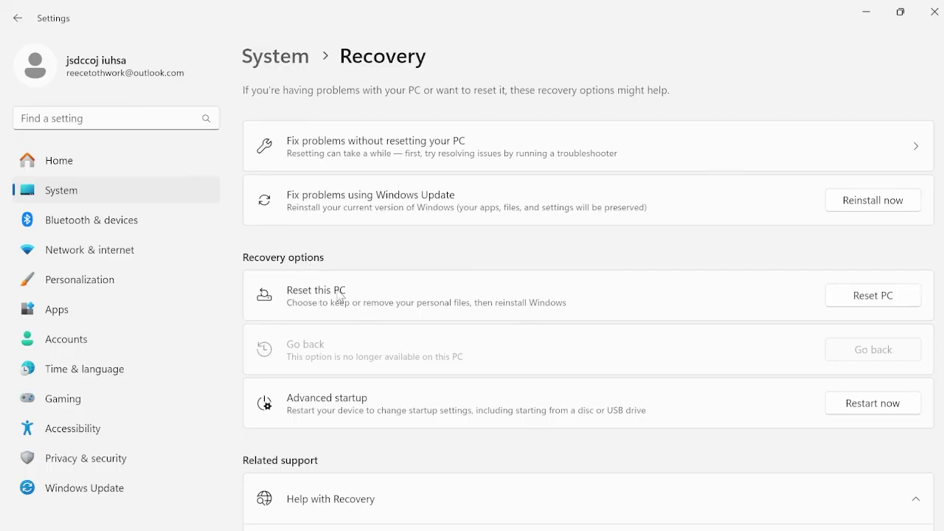
- Start Reset this PC, choosing Keep my files and Local reinstall
left_click(872, 297)
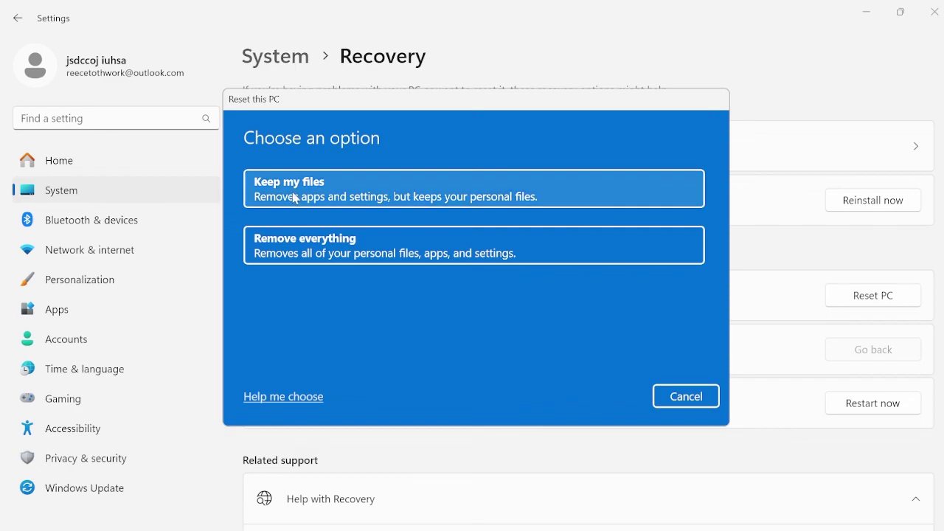
left_click(340, 194)
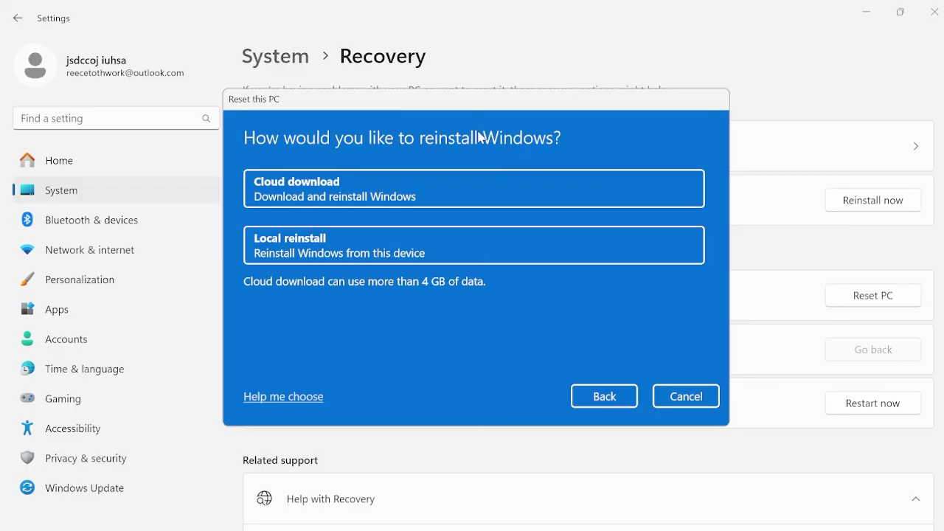
left_click(295, 248)
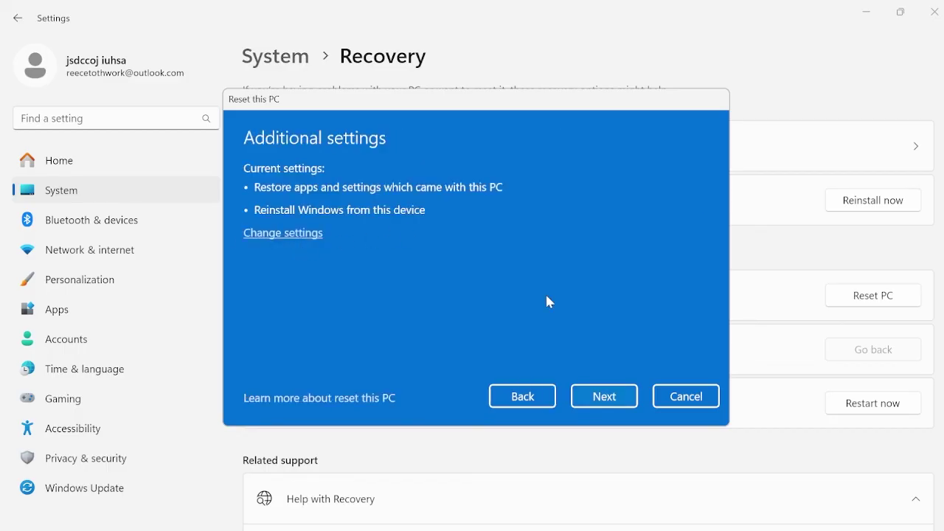